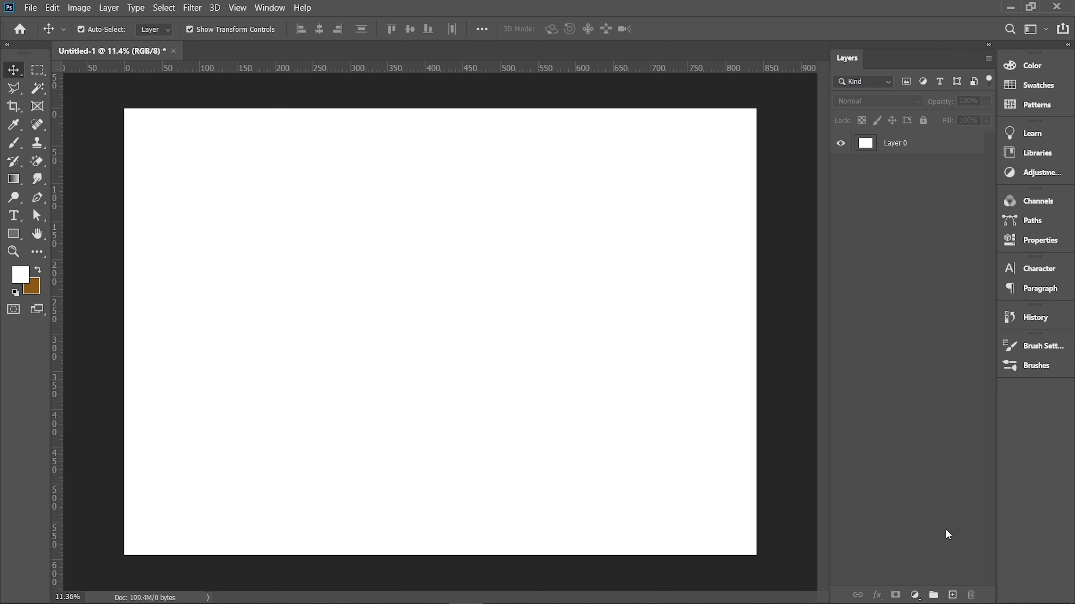
pyautogui.click(917, 595)
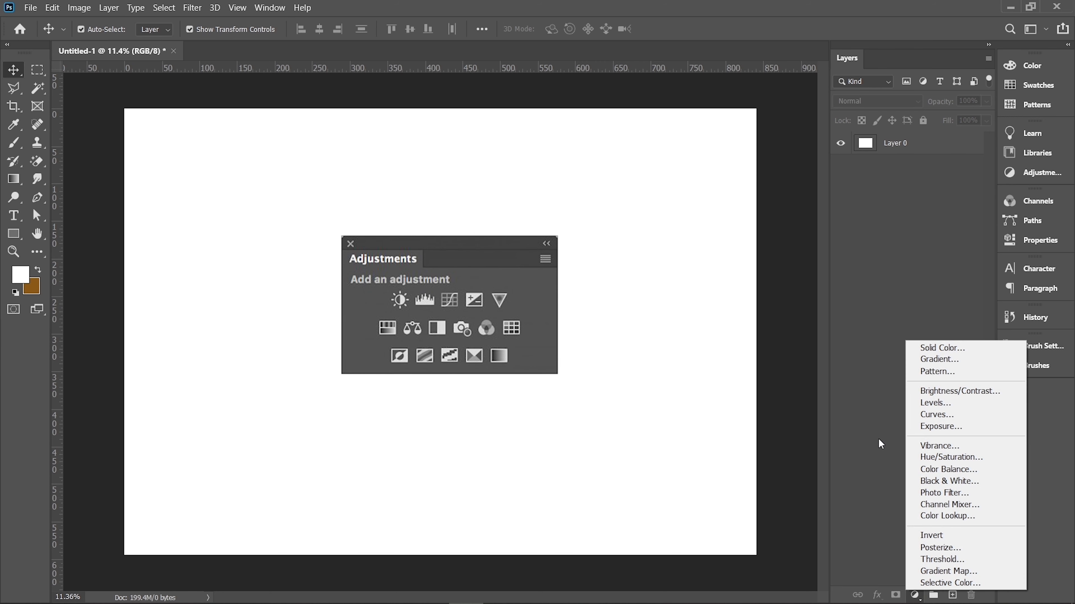
pyautogui.click(877, 501)
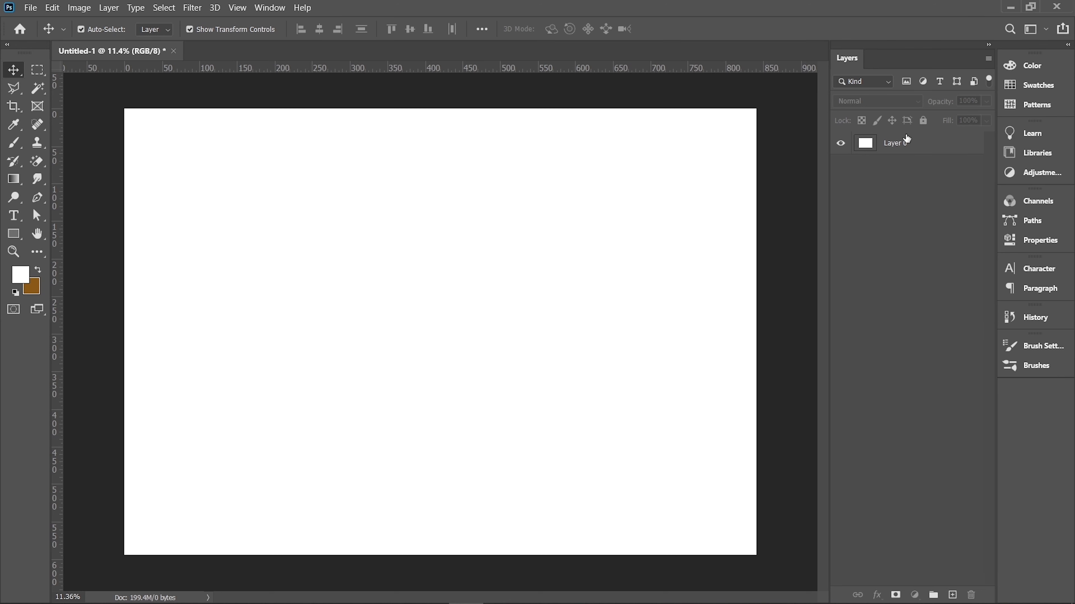
pyautogui.click(907, 140)
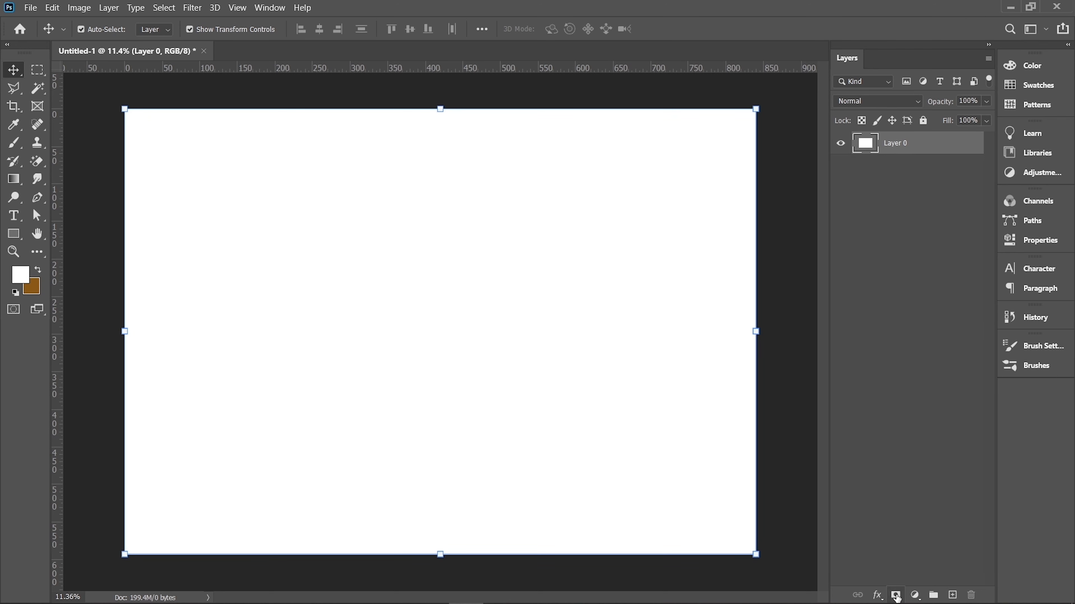
pyautogui.click(882, 597)
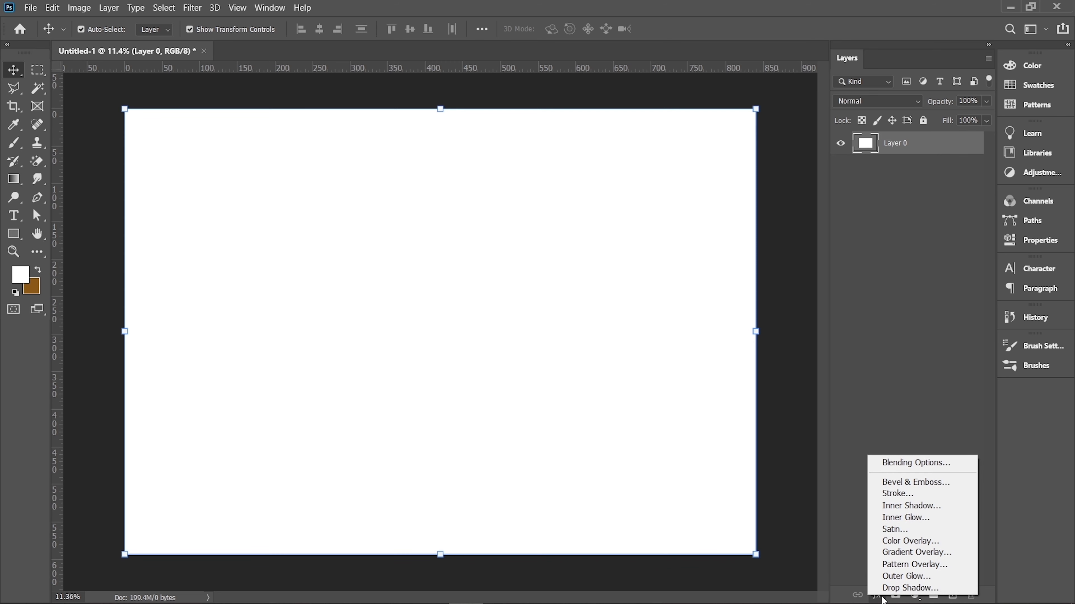
pyautogui.click(953, 442)
pyautogui.click(888, 536)
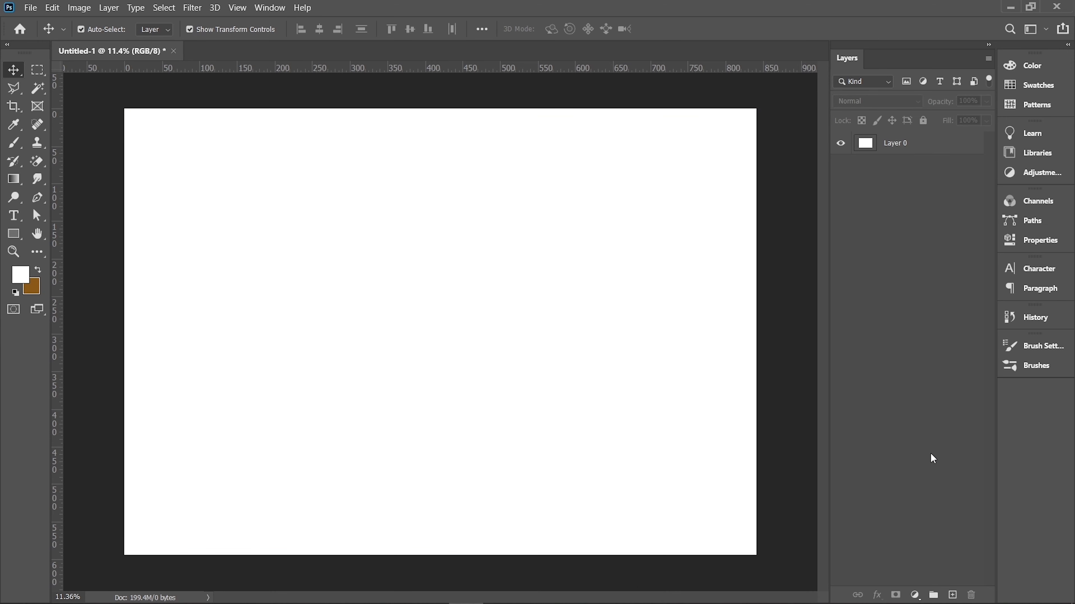
# Add a new empty layer above Layer 0 and activate the Brush Tool
pyautogui.hotkey('ctrl', 'shift', 'alt', 'n')
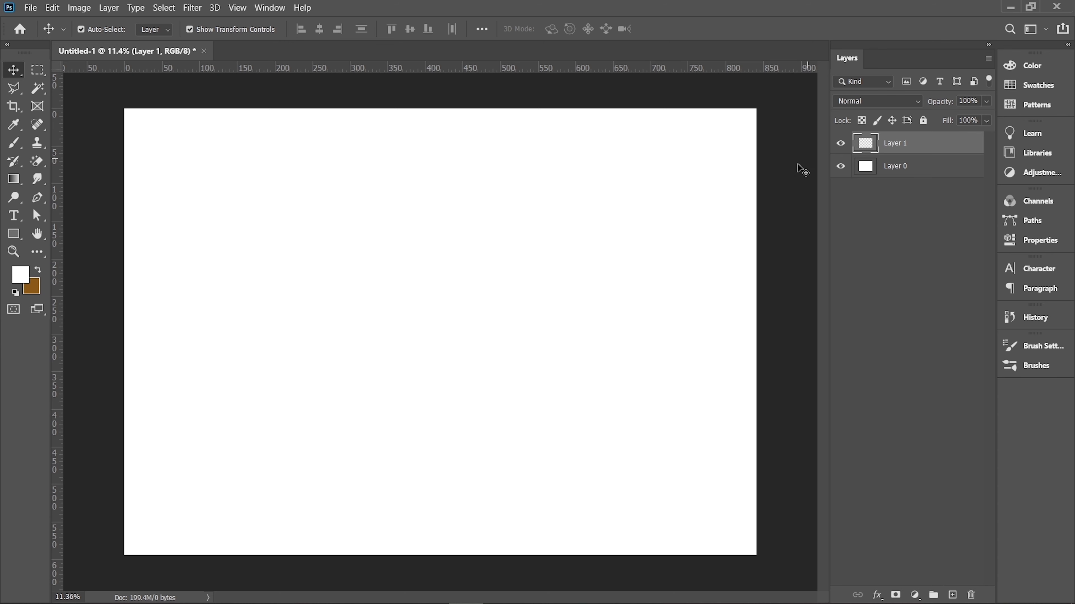
pyautogui.click(13, 161)
pyautogui.click(13, 142)
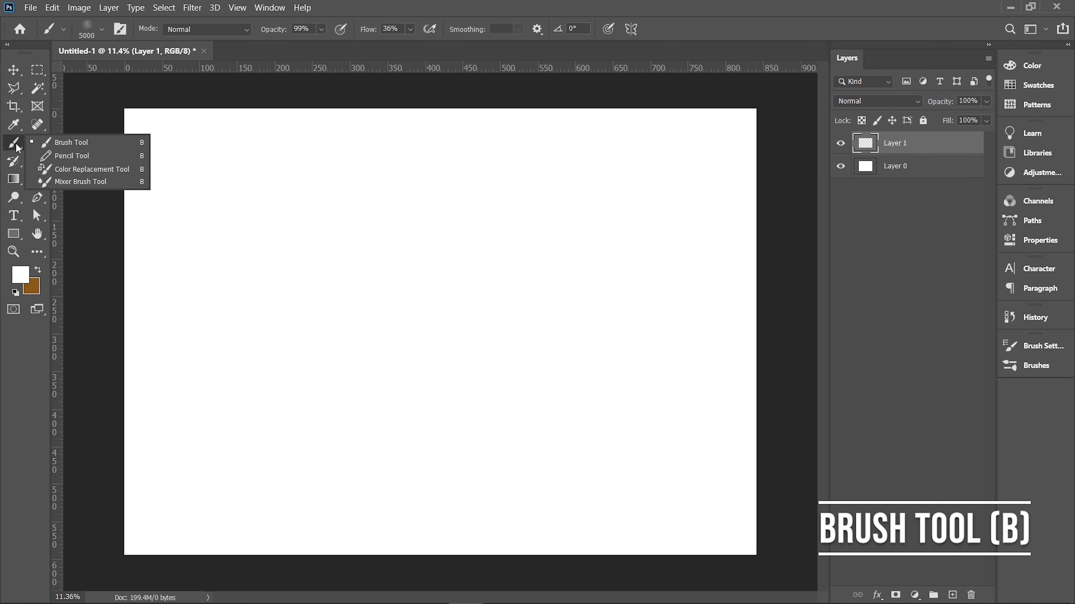
pyautogui.click(54, 140)
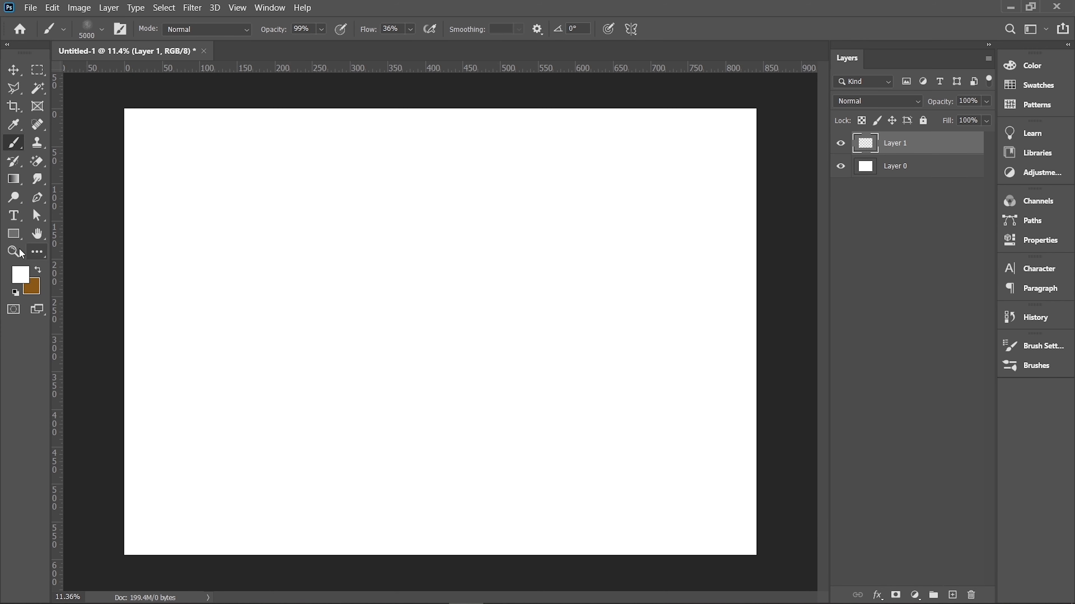
# Make brown the foreground colour and load a recently used grain brush at a size of 5000 px
pyautogui.press('x')
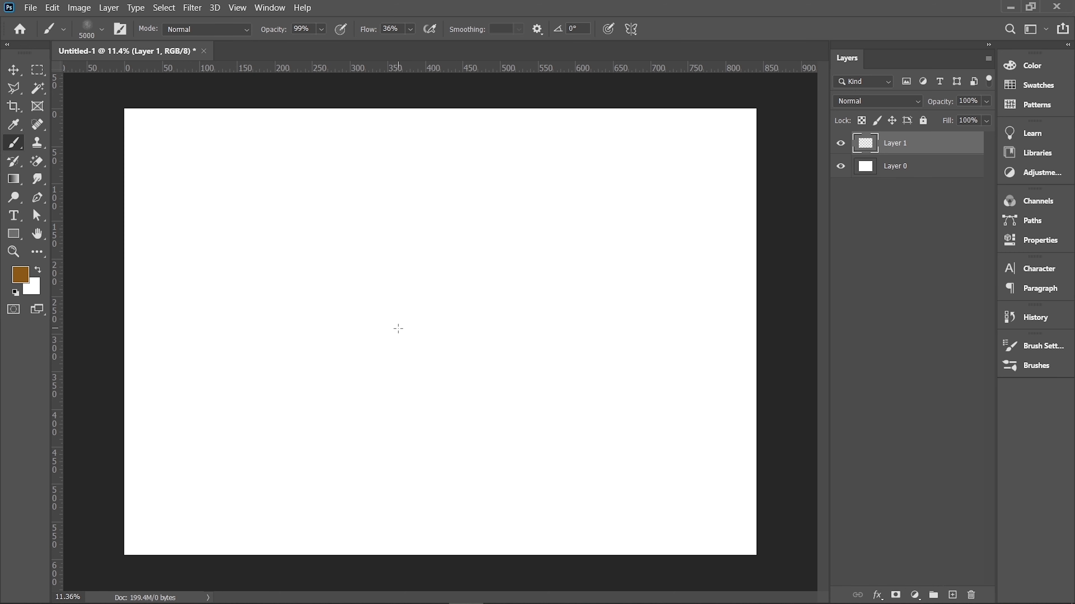
pyautogui.press('capslock')
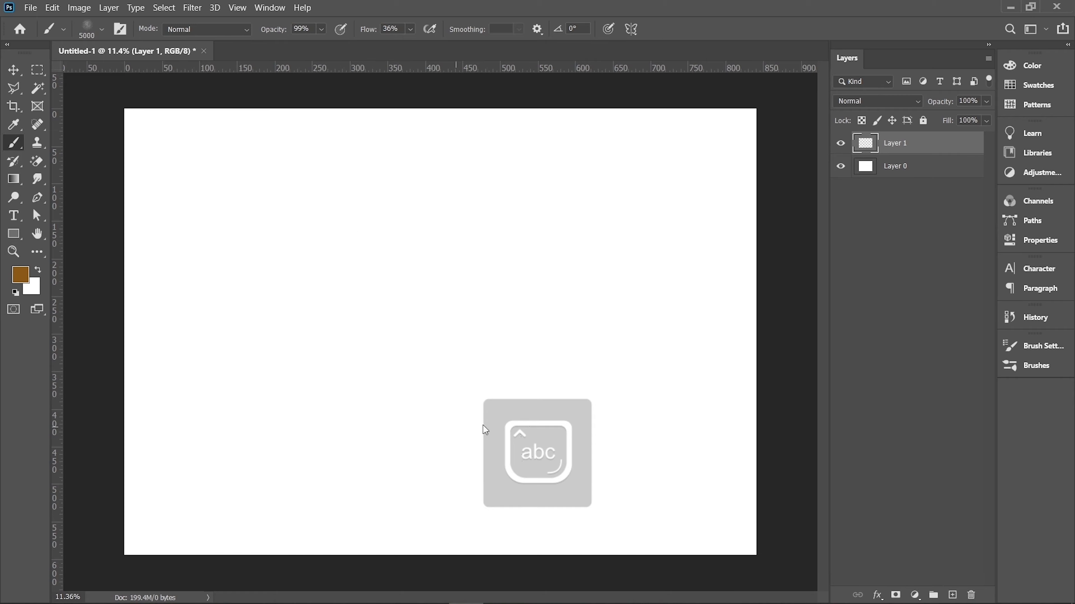
pyautogui.rightClick(247, 197)
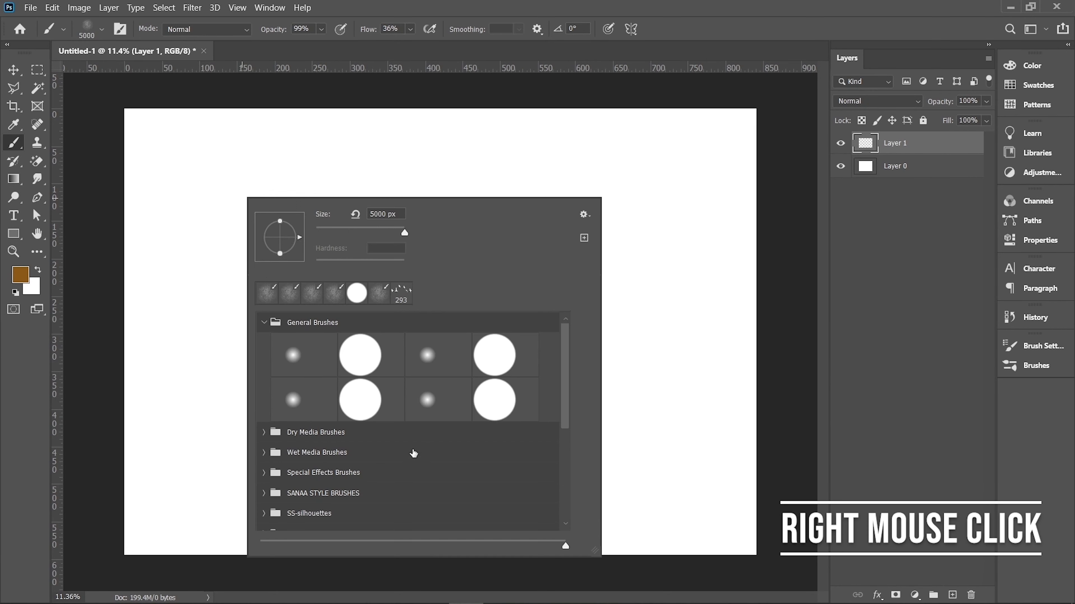
pyautogui.click(363, 364)
pyautogui.click(348, 301)
pyautogui.click(298, 301)
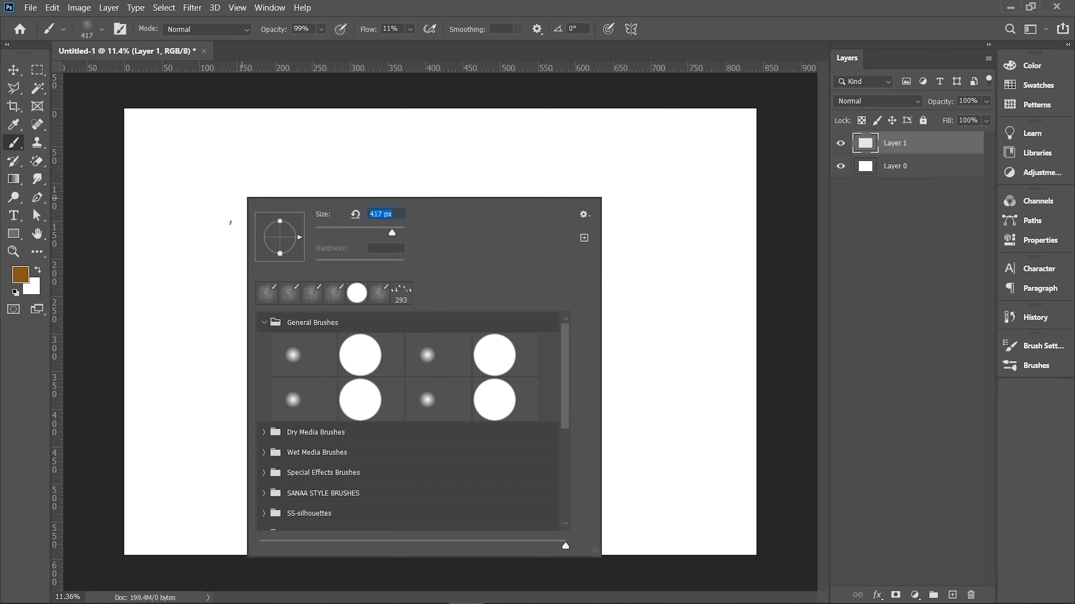
pyautogui.moveTo(390, 227)
pyautogui.mouseDown()
pyautogui.moveTo(412, 229)
pyautogui.moveTo(238, 279)
pyautogui.moveTo(328, 307)
pyautogui.moveTo(461, 265)
pyautogui.moveTo(518, 293)
pyautogui.moveTo(552, 294)
pyautogui.moveTo(523, 247)
pyautogui.moveTo(476, 71)
pyautogui.moveTo(466, 76)
pyautogui.moveTo(437, 317)
pyautogui.moveTo(248, 303)
pyautogui.moveTo(447, 256)
pyautogui.moveTo(527, 289)
pyautogui.moveTo(466, 99)
pyautogui.moveTo(348, 56)
pyautogui.moveTo(437, 142)
pyautogui.moveTo(419, 194)
pyautogui.moveTo(571, 280)
pyautogui.mouseUp()
# Paint a soft, grainy brown area across the upper half of the canvas on Layer 1
pyautogui.click(228, 180)
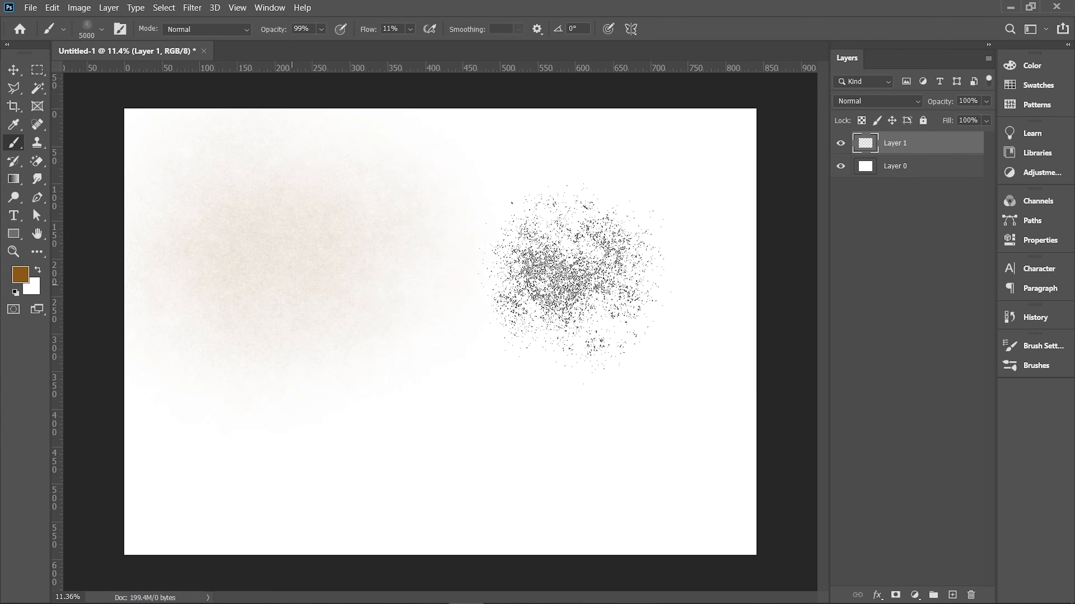
pyautogui.moveTo(575, 279)
pyautogui.mouseDown()
pyautogui.moveTo(629, 431)
pyautogui.moveTo(634, 601)
pyautogui.moveTo(383, 24)
pyautogui.moveTo(376, 41)
pyautogui.mouseUp()
pyautogui.moveTo(369, 3)
pyautogui.mouseDown()
pyautogui.moveTo(358, 41)
pyautogui.moveTo(148, 269)
pyautogui.moveTo(3, 36)
pyautogui.moveTo(404, 417)
pyautogui.moveTo(495, 320)
pyautogui.moveTo(1008, 192)
pyautogui.mouseUp()
pyautogui.moveTo(474, 251)
pyautogui.mouseDown()
pyautogui.moveTo(376, 280)
pyautogui.moveTo(108, 396)
pyautogui.mouseUp()
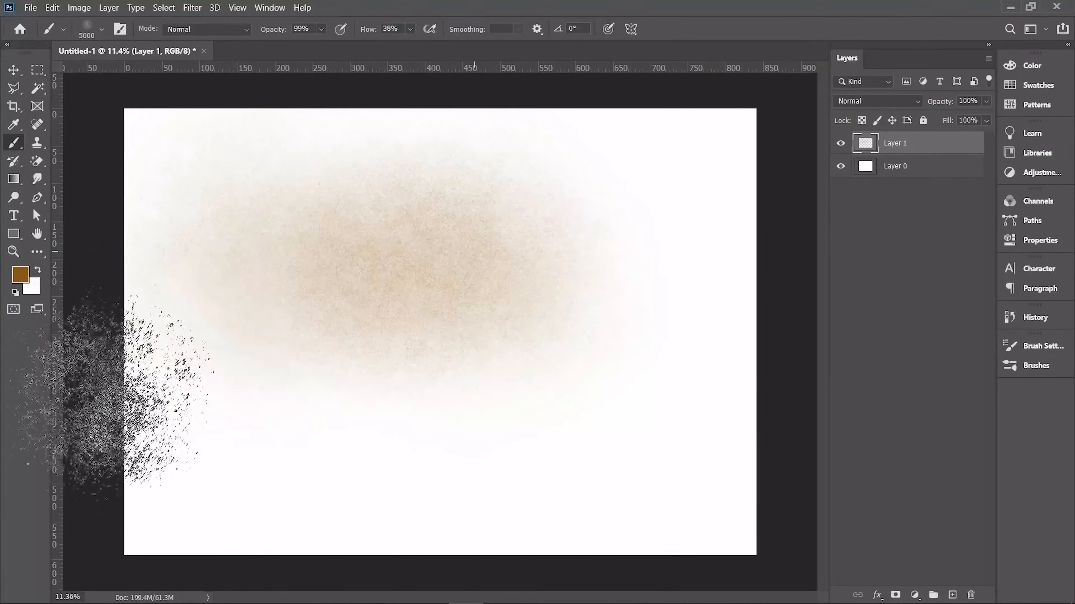
# Change the foreground colour to bright orange and paint a grainy orange patch below the brown area
pyautogui.click(20, 275)
pyautogui.moveTo(345, 277); pyautogui.dragTo(442, 275)
pyautogui.click(580, 273)
pyautogui.moveTo(596, 356); pyautogui.dragTo(516, 392)
pyautogui.moveTo(400, 412)
pyautogui.mouseDown()
pyautogui.moveTo(360, 384)
pyautogui.moveTo(547, 439)
pyautogui.mouseUp()
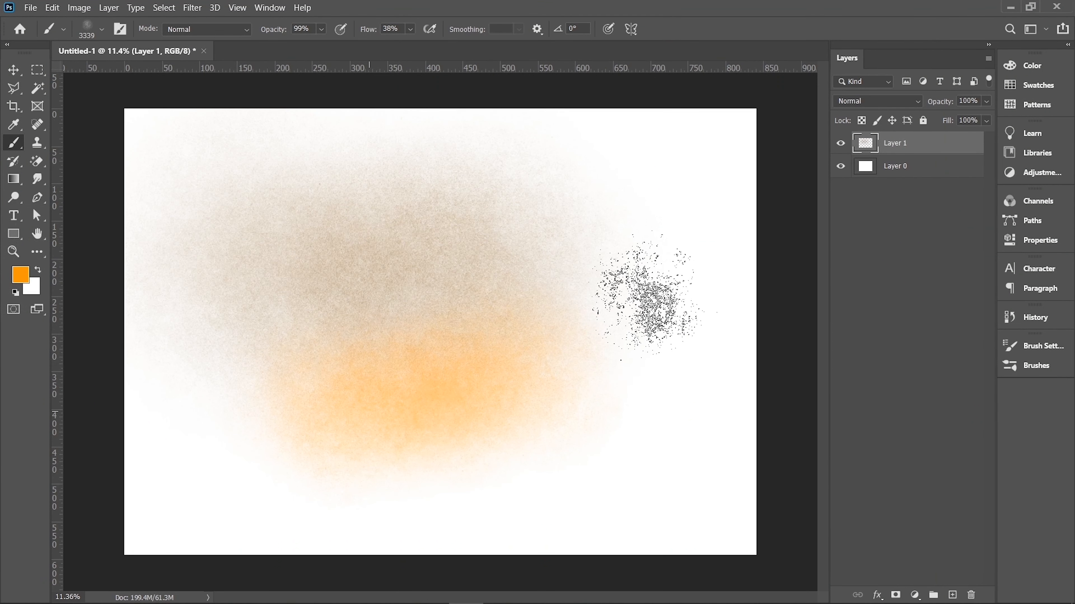
# Paint a white band between the brown and orange areas, and a grainy black band along the orange patch's lower edge
pyautogui.press('x')
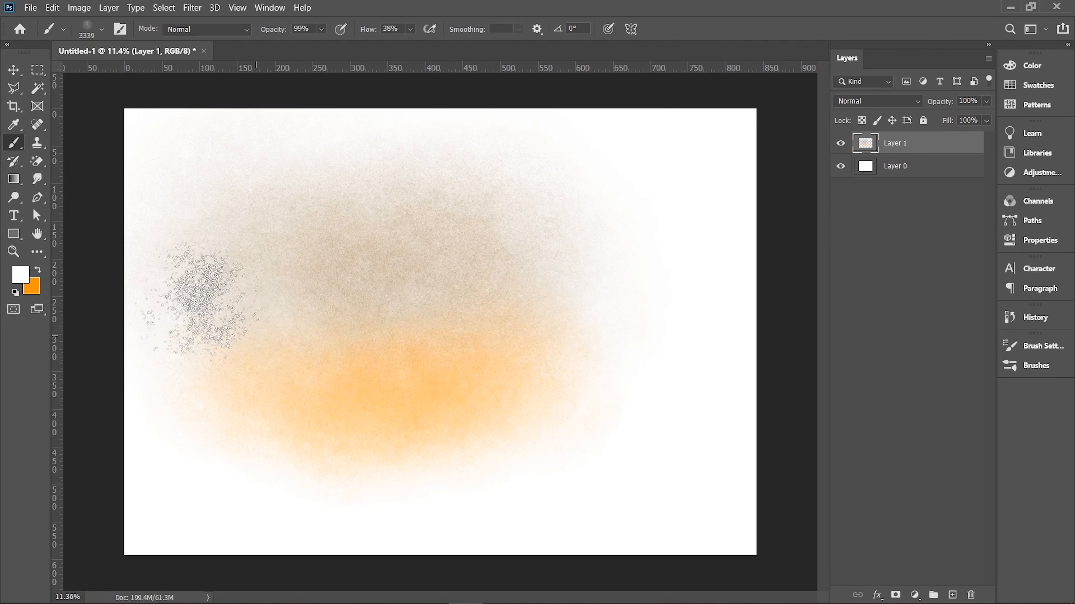
pyautogui.moveTo(661, 301)
pyautogui.mouseDown()
pyautogui.moveTo(606, 294)
pyautogui.moveTo(271, 326)
pyautogui.mouseUp()
pyautogui.press('d')
pyautogui.moveTo(238, 456)
pyautogui.mouseDown()
pyautogui.moveTo(549, 462)
pyautogui.moveTo(459, 485)
pyautogui.moveTo(187, 444)
pyautogui.moveTo(439, 439)
pyautogui.moveTo(529, 414)
pyautogui.mouseUp()
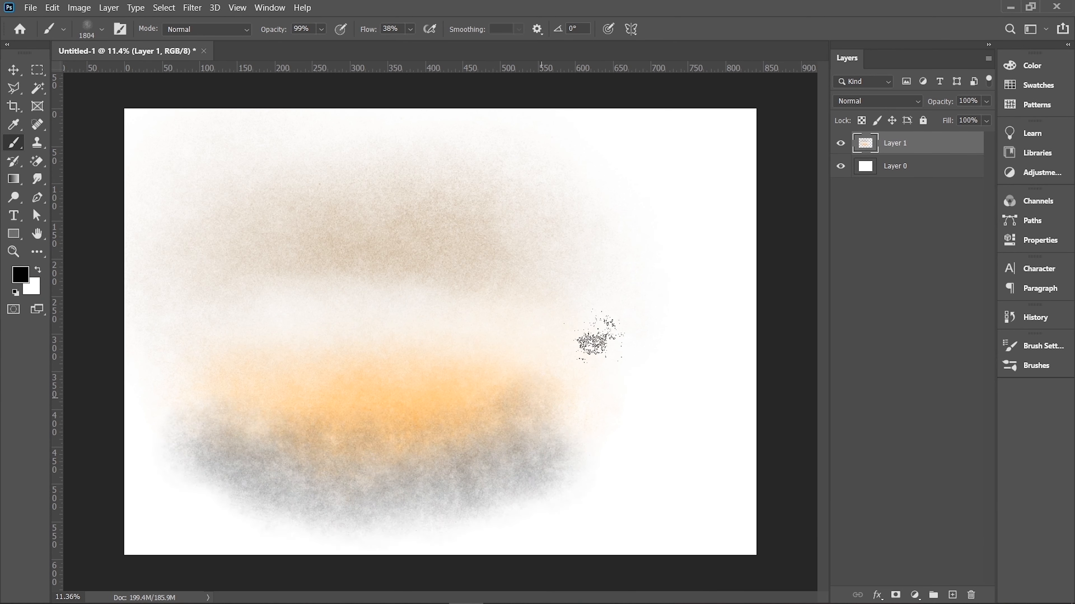
# Switch to the Move Tool and toggle the visibility of Layer 1 and Layer 0 to check what each contains
pyautogui.click(14, 70)
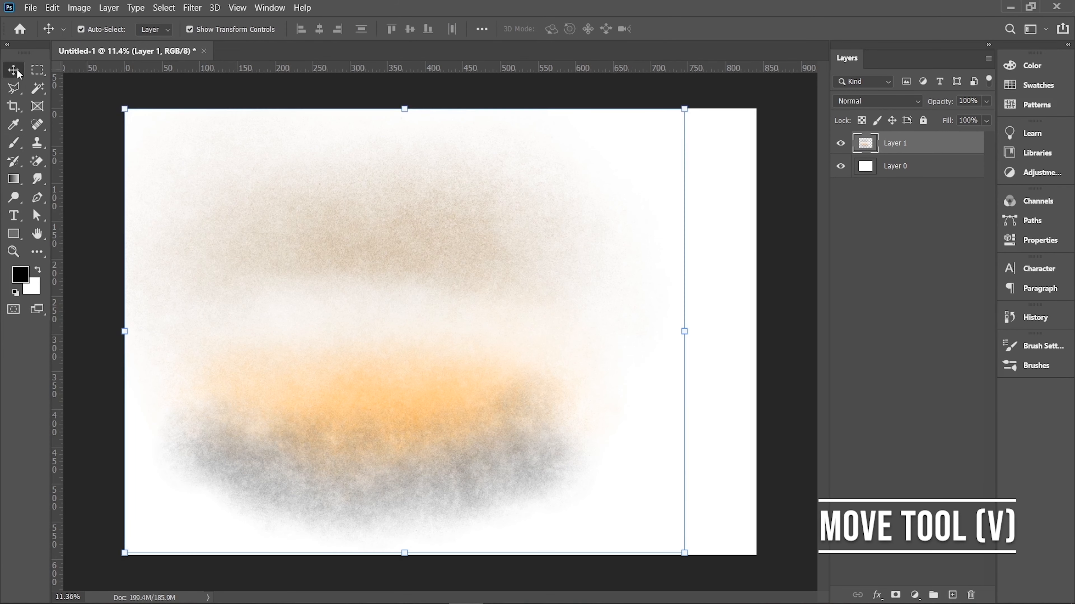
pyautogui.moveTo(529, 211); pyautogui.dragTo(622, 204)
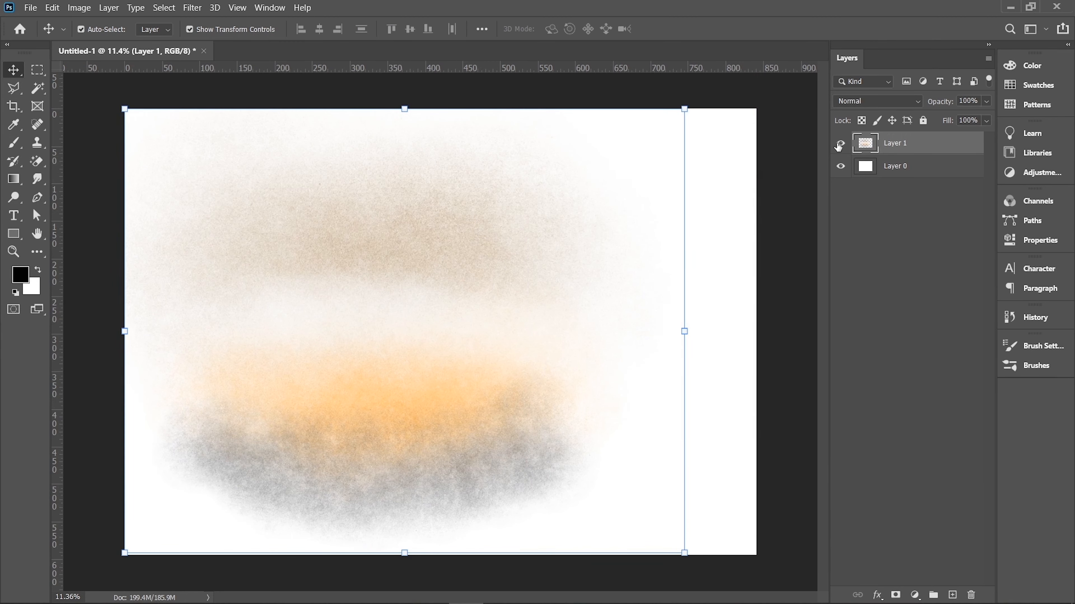
pyautogui.click(839, 144)
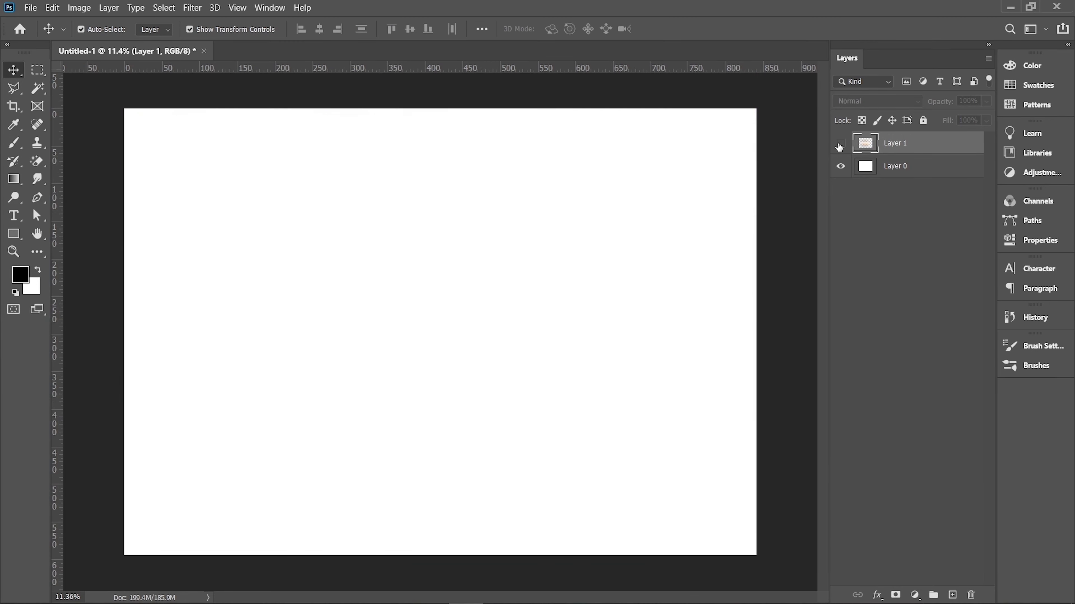
pyautogui.click(839, 144)
pyautogui.click(840, 166)
pyautogui.click(841, 166)
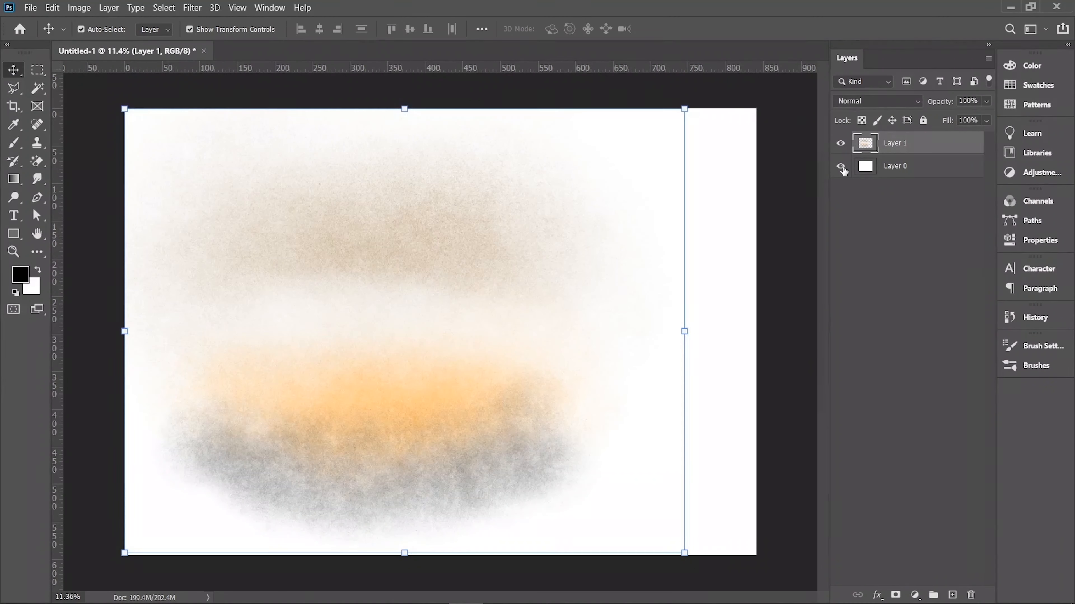
pyautogui.click(842, 168)
# Add a new empty layer above Layer 1 and open the brush presets for the Brush Tool
pyautogui.click(953, 595)
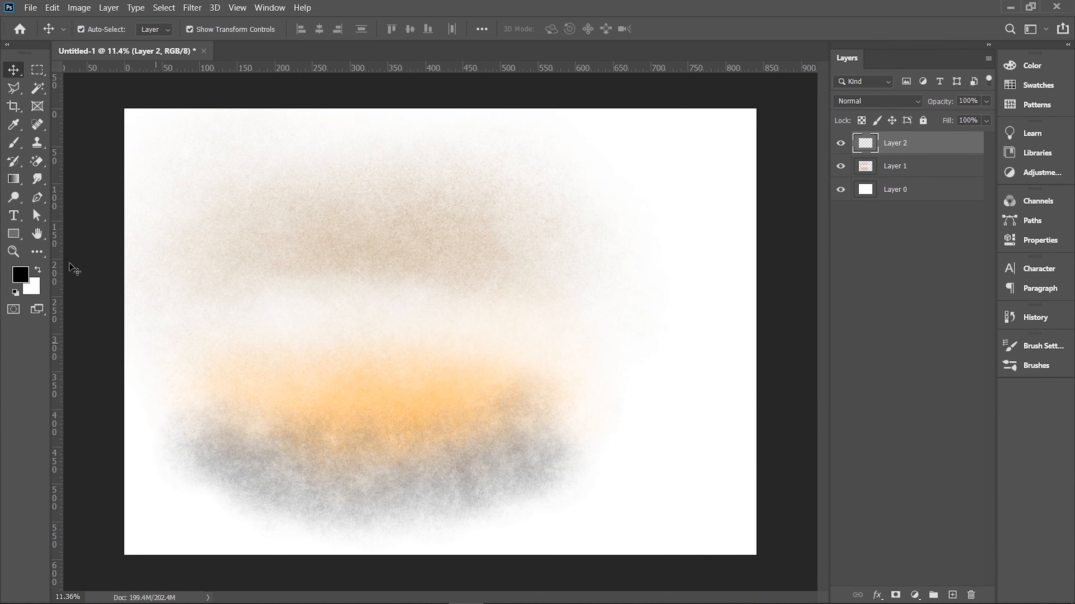
pyautogui.click(13, 144)
pyautogui.rightClick(272, 217)
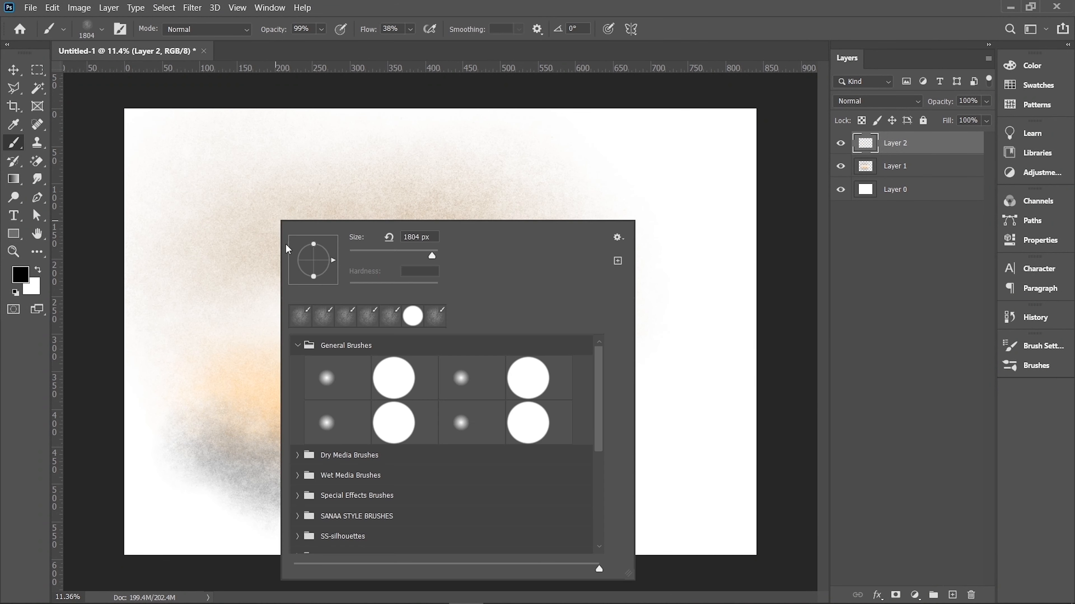
# Browse the brush folders and choose the 200 px scattered bird flock brush from the Evenant-Concept-Art-Brush-Pack
pyautogui.scroll(-5, 350, 439)
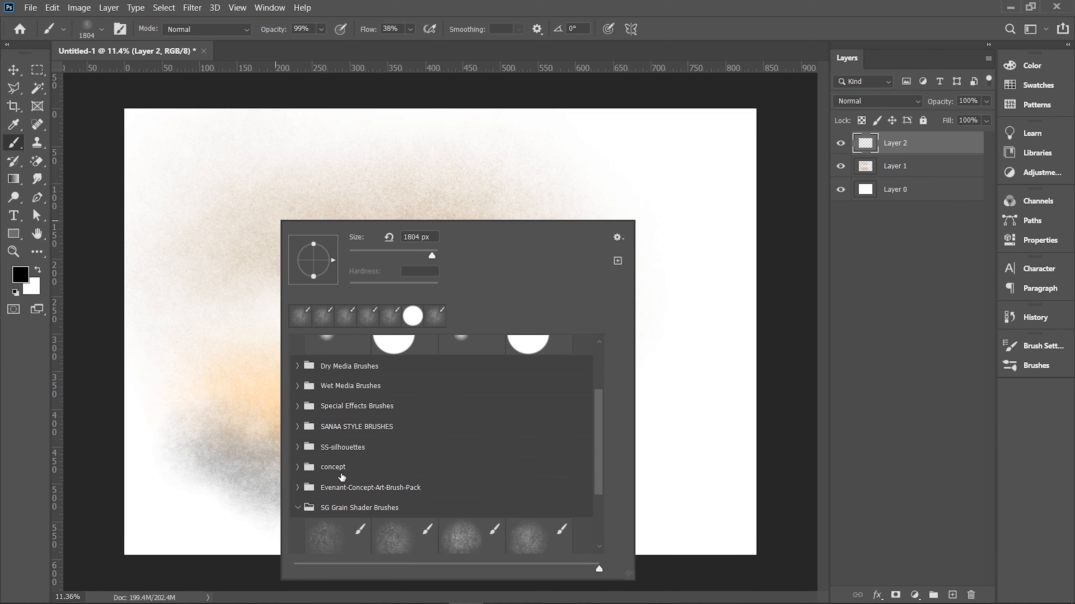
pyautogui.scroll(-3, 359, 488)
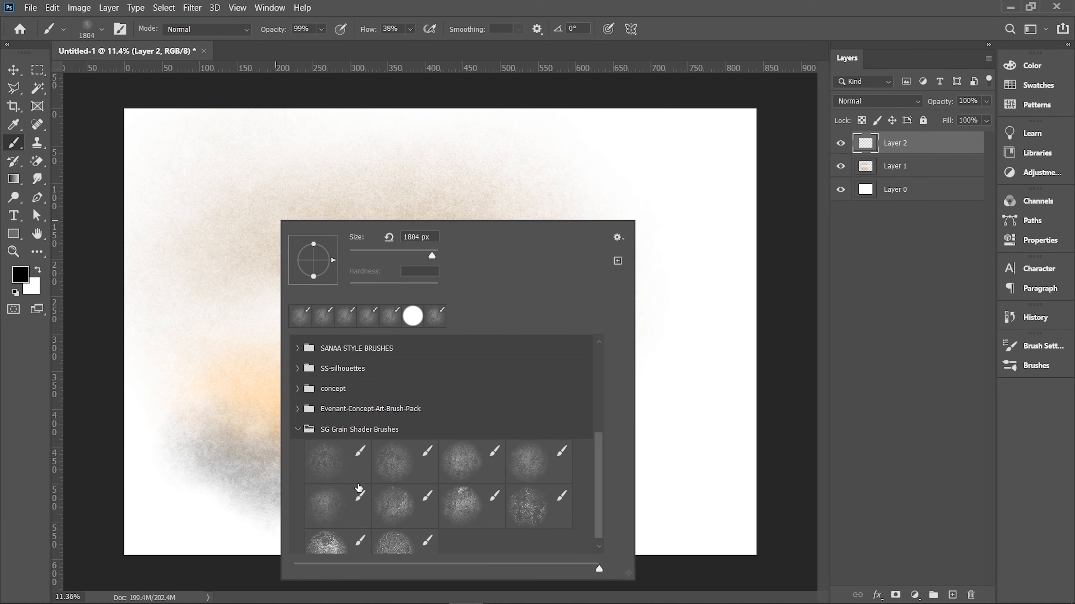
pyautogui.click(302, 378)
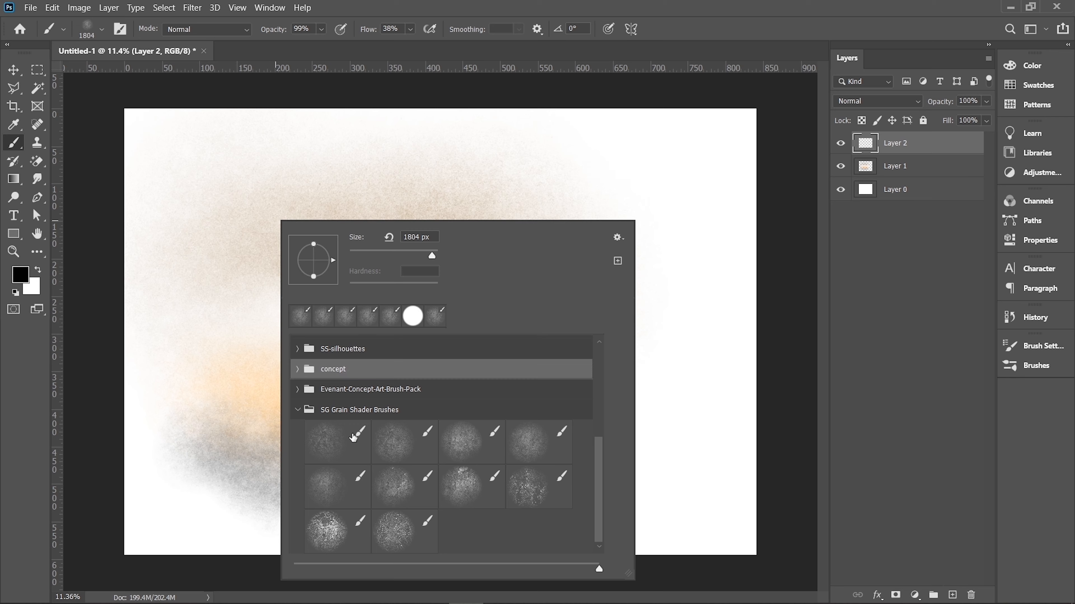
pyautogui.click(298, 370)
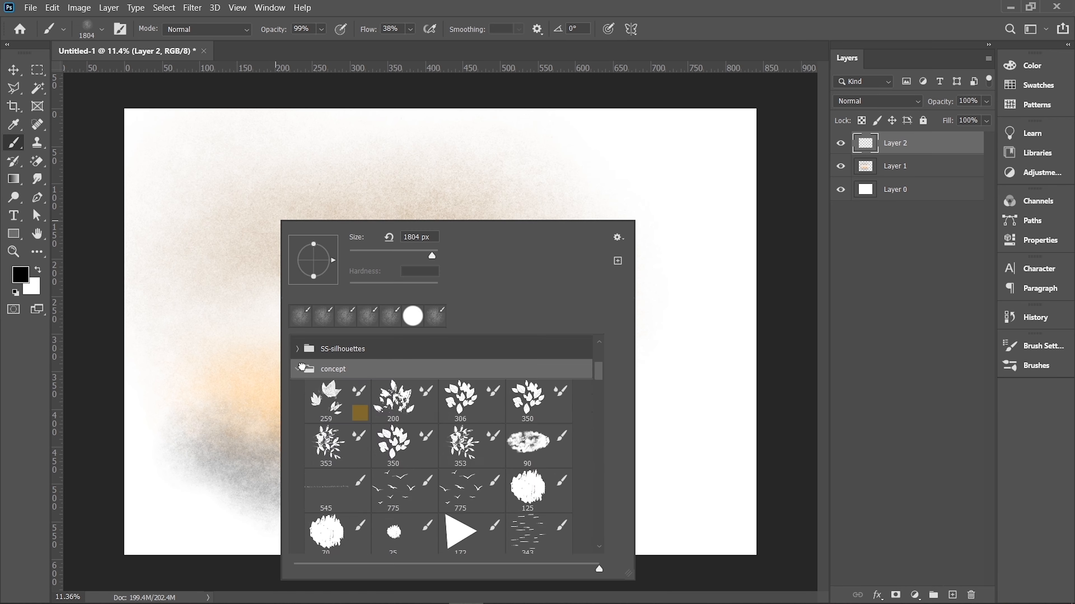
pyautogui.click(298, 369)
pyautogui.click(299, 389)
pyautogui.scroll(-10, 475, 427)
pyautogui.scroll(-12, 481, 426)
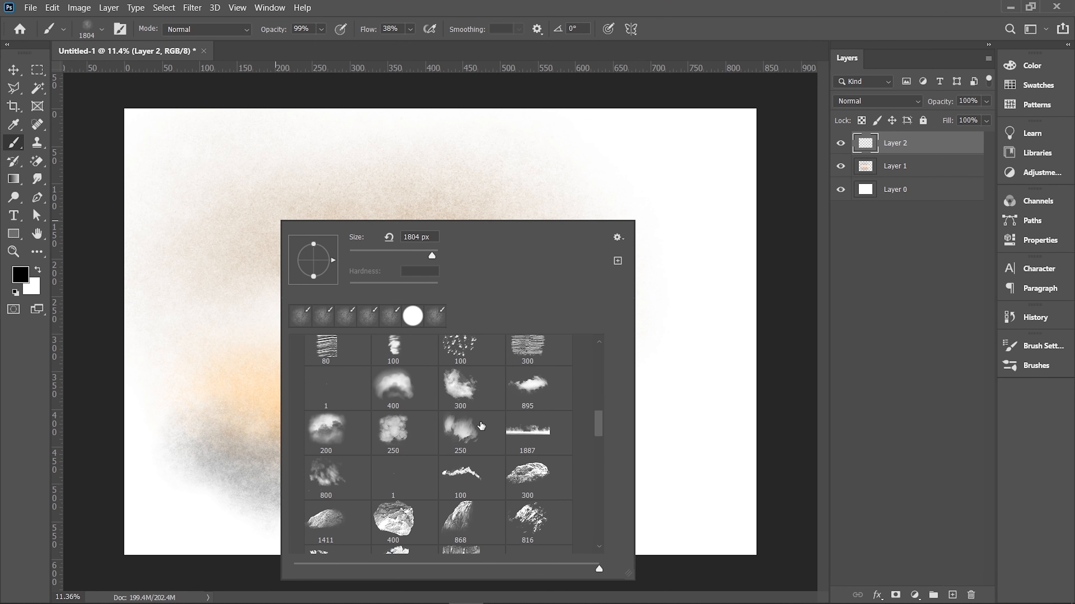
pyautogui.scroll(-12, 481, 426)
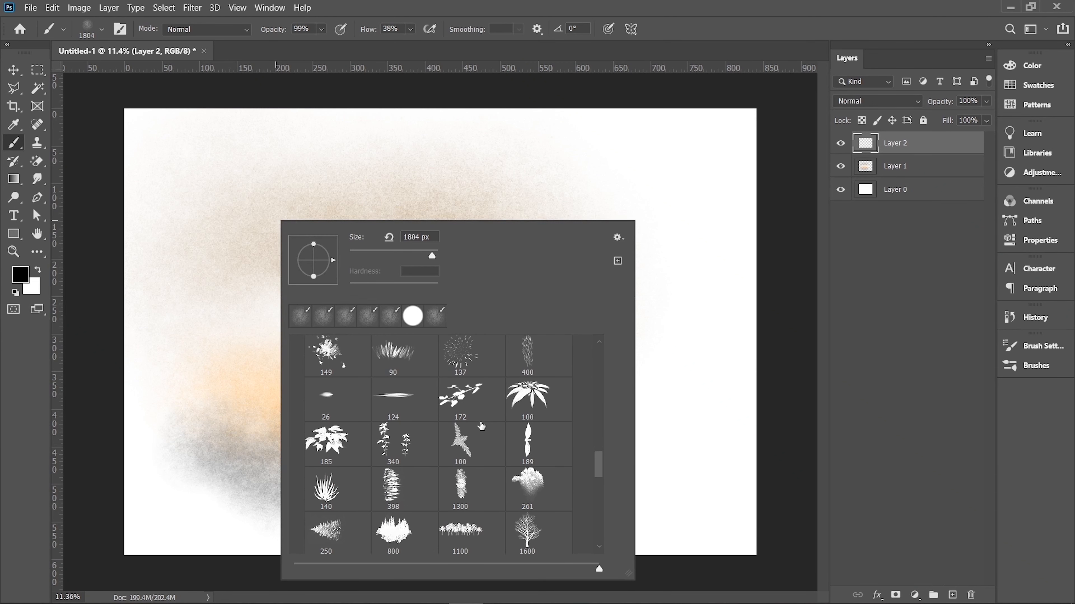
pyautogui.scroll(-3, 482, 426)
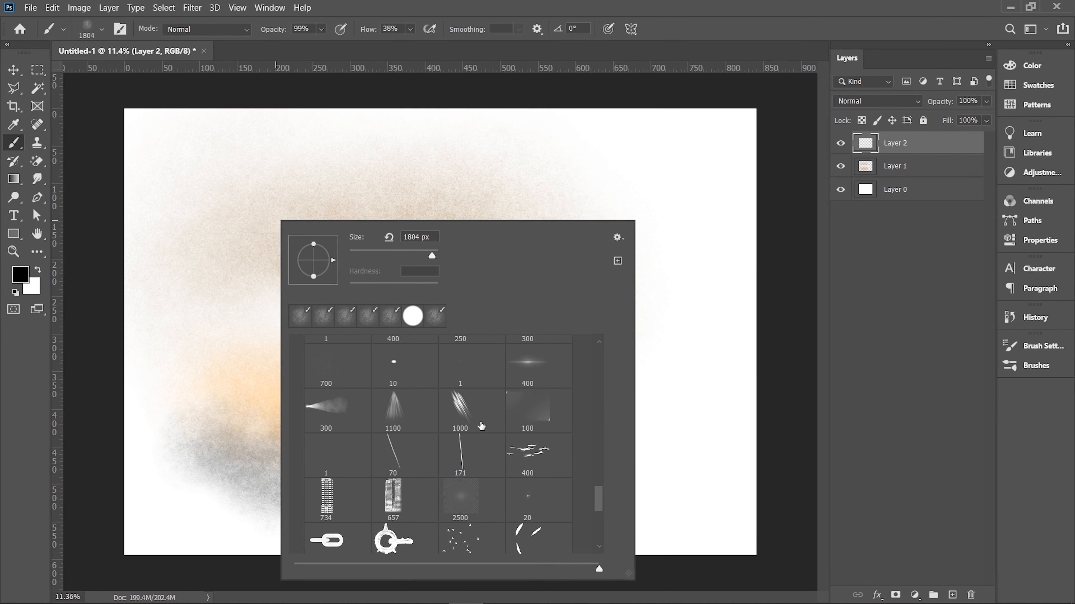
pyautogui.scroll(-2, 481, 426)
pyautogui.click(460, 521)
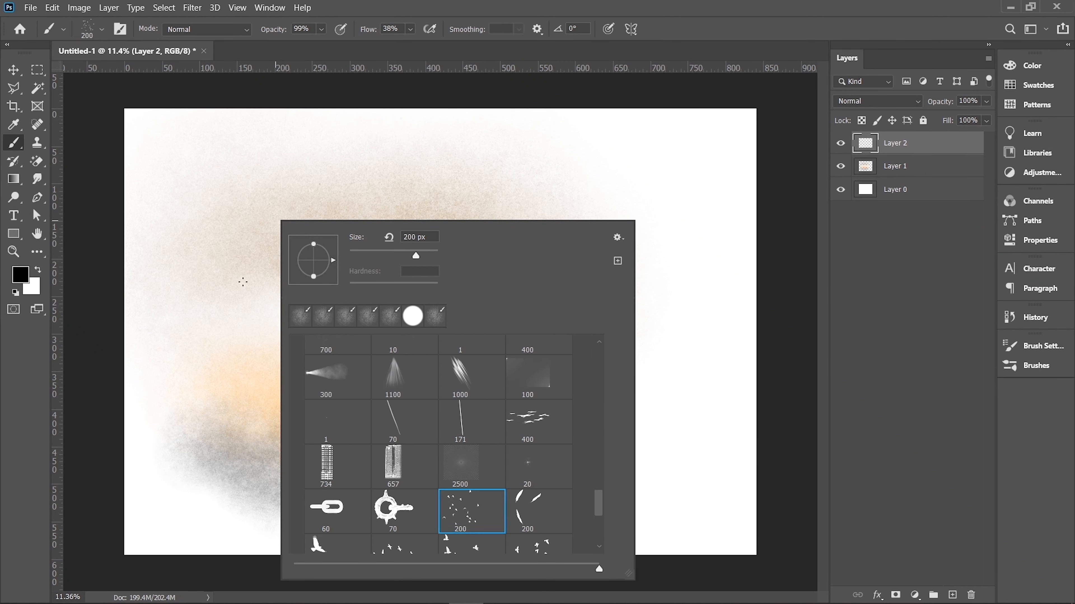
# Try the bird brush on Layer 2 as a small flock stroke and as a 5000 px stamp, undoing both marks
pyautogui.moveTo(232, 240); pyautogui.dragTo(601, 309)
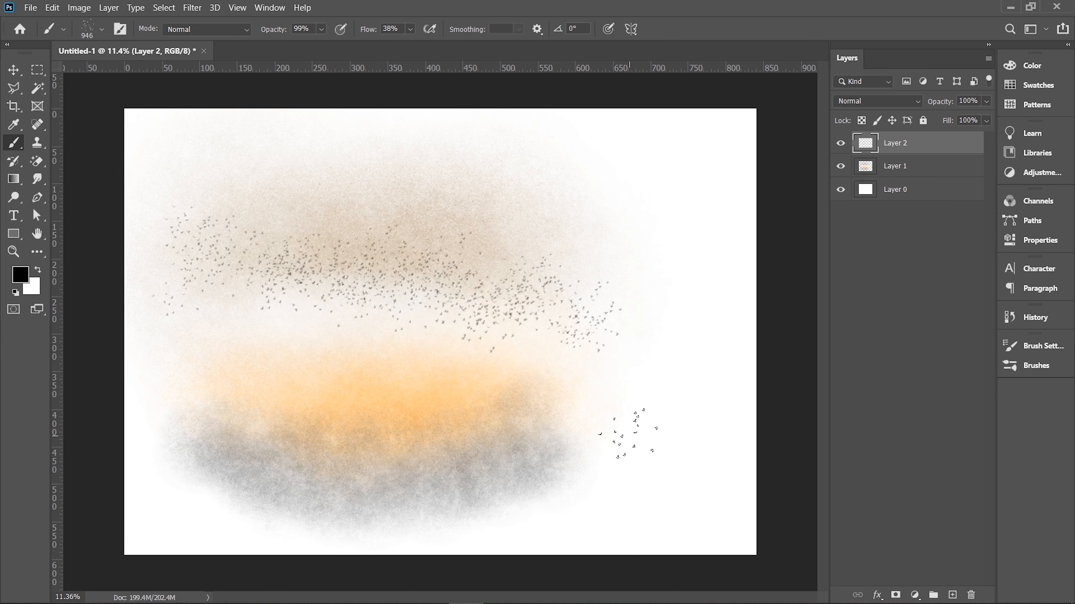
pyautogui.hotkey('ctrl', 'z')
pyautogui.moveTo(299, 320)
pyautogui.mouseDown()
pyautogui.moveTo(538, 288)
pyautogui.moveTo(525, 291)
pyautogui.mouseUp()
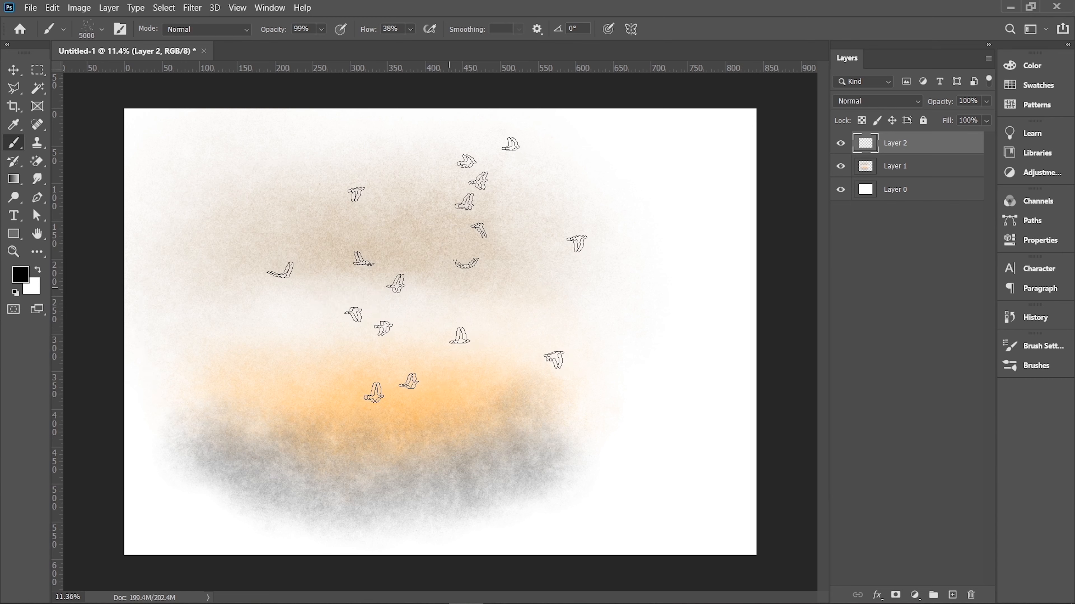
pyautogui.click(504, 296)
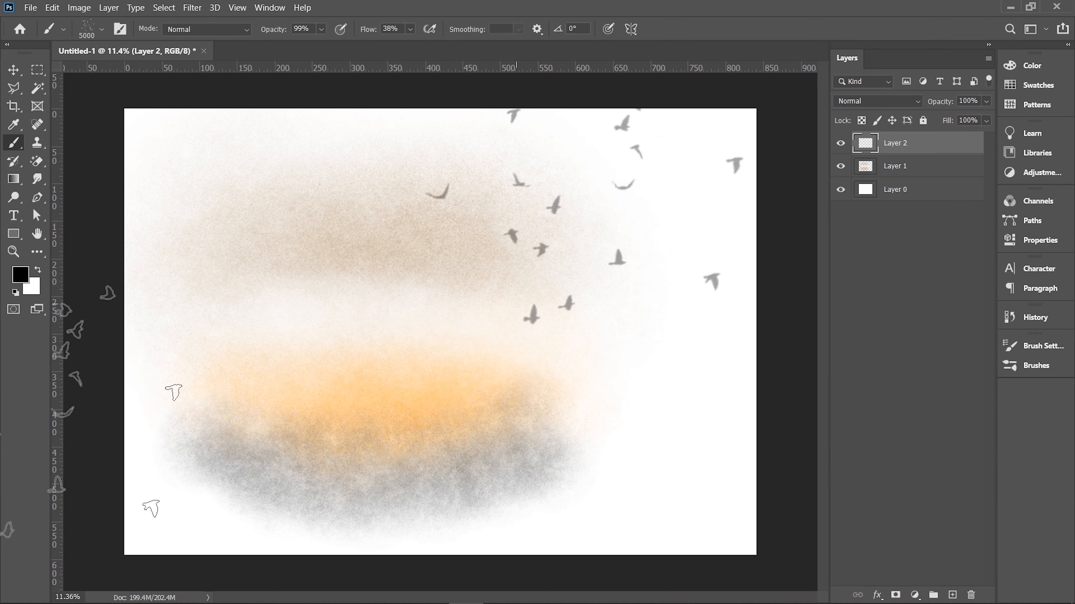
pyautogui.hotkey('ctrl', 'z')
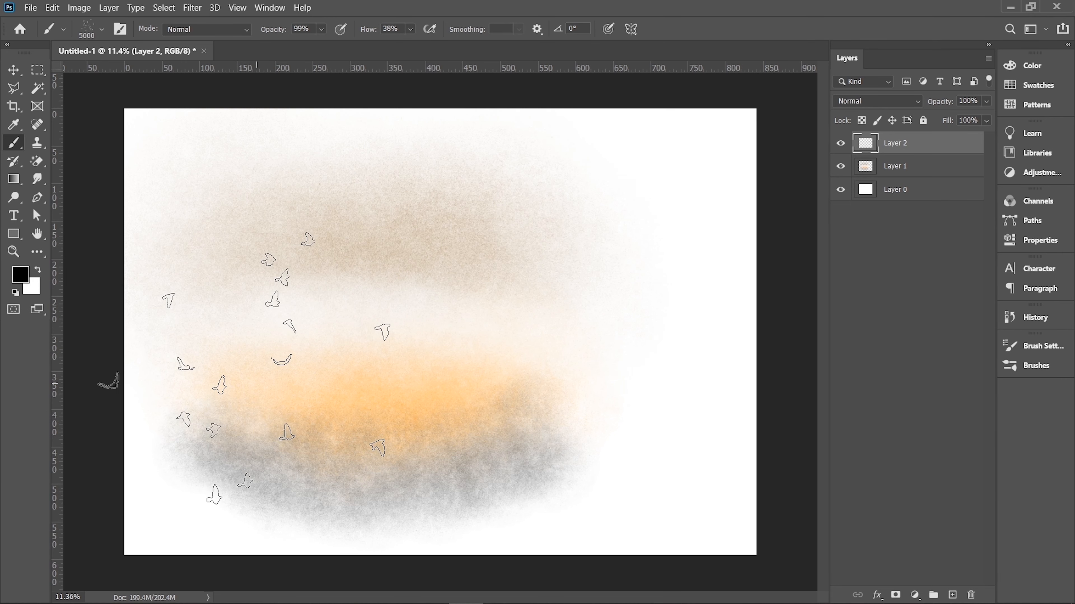
# Paint a distant flock on Layer 2 at 1058 px and stamp large birds over the glow with the 240 px bird preset at 2606 px
pyautogui.moveTo(432, 337)
pyautogui.mouseDown()
pyautogui.moveTo(275, 348)
pyautogui.moveTo(300, 339)
pyautogui.mouseUp()
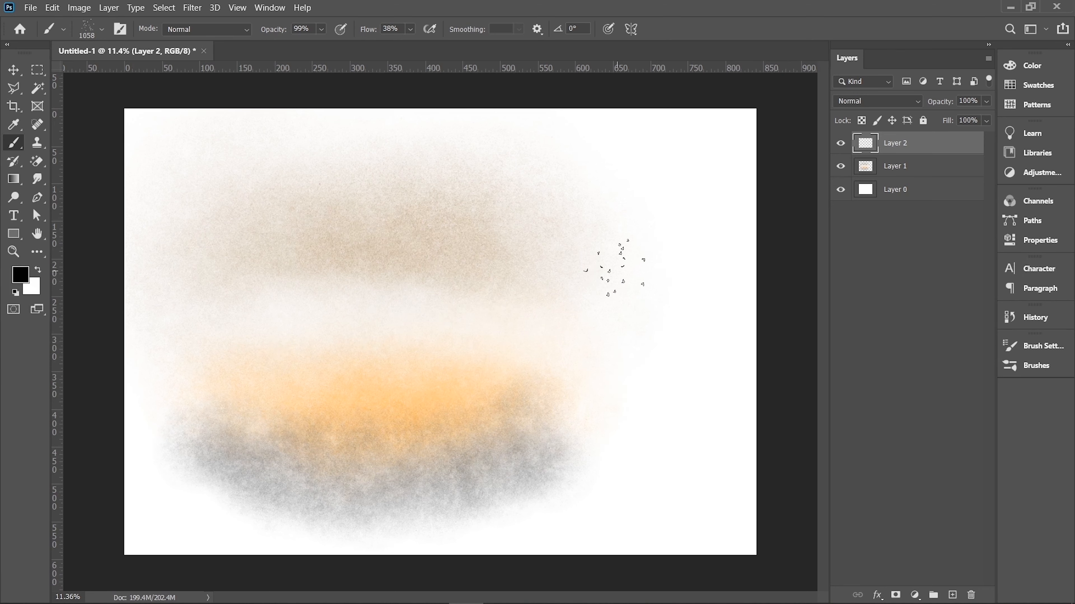
pyautogui.rightClick(239, 326)
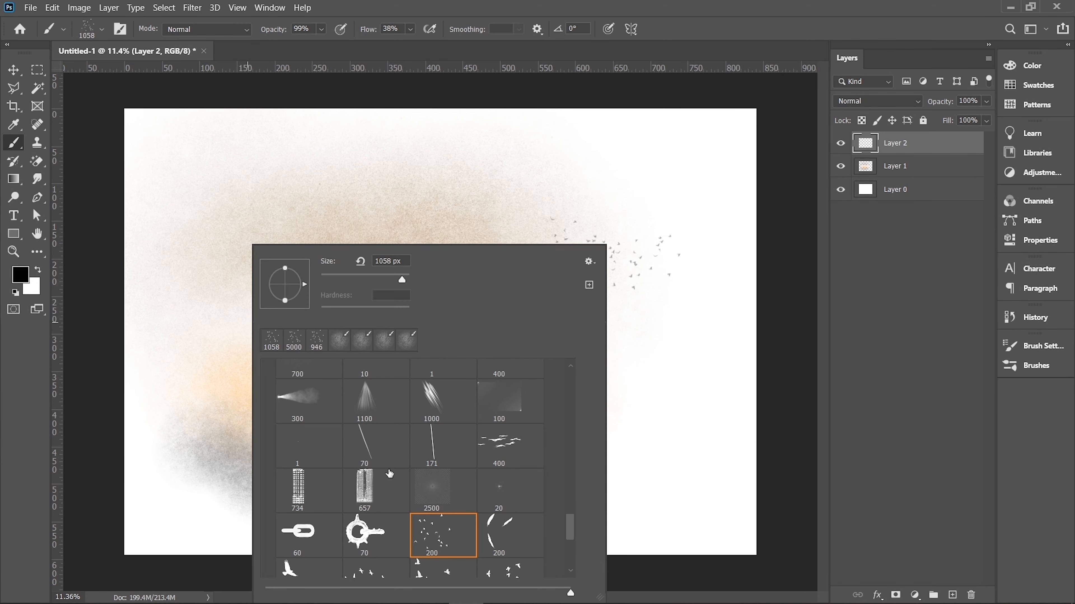
pyautogui.scroll(-5, 368, 466)
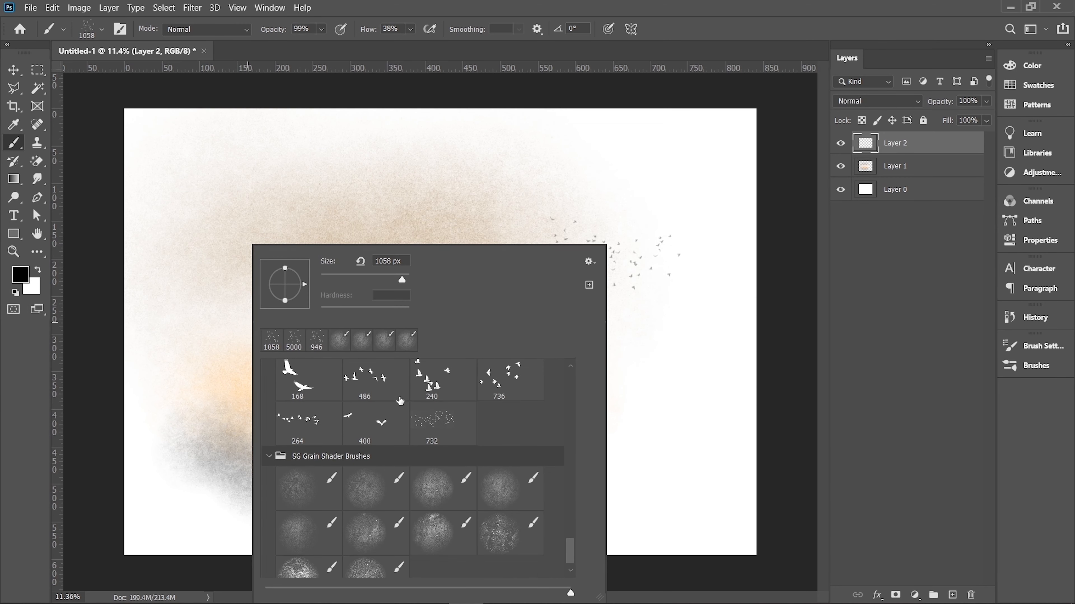
pyautogui.click(432, 397)
pyautogui.moveTo(195, 236); pyautogui.dragTo(345, 237)
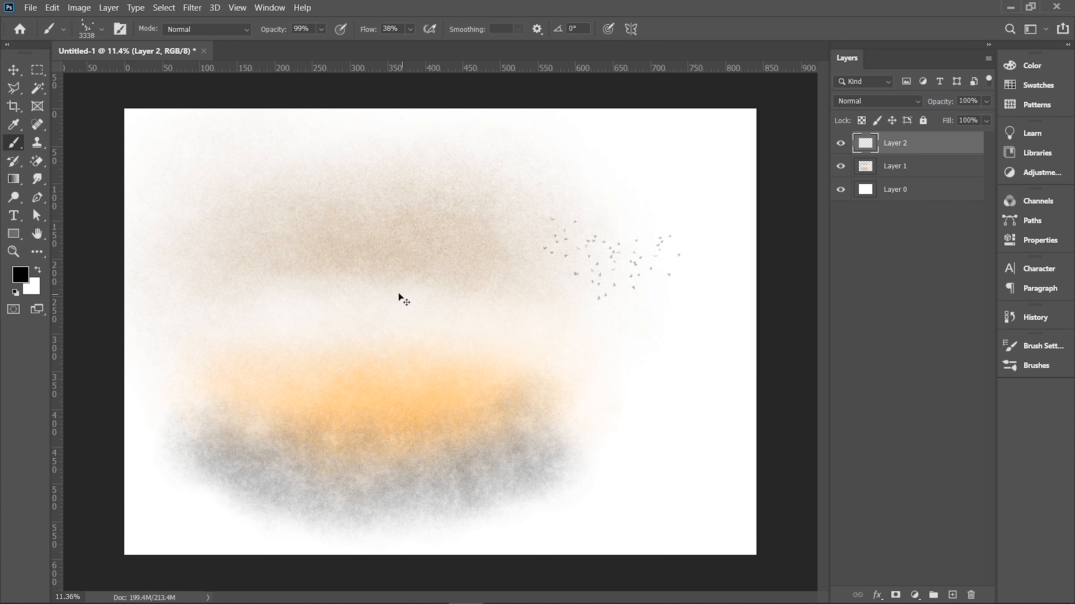
pyautogui.moveTo(355, 288)
pyautogui.mouseDown()
pyautogui.moveTo(378, 287)
pyautogui.moveTo(355, 287)
pyautogui.mouseUp()
pyautogui.click(272, 322)
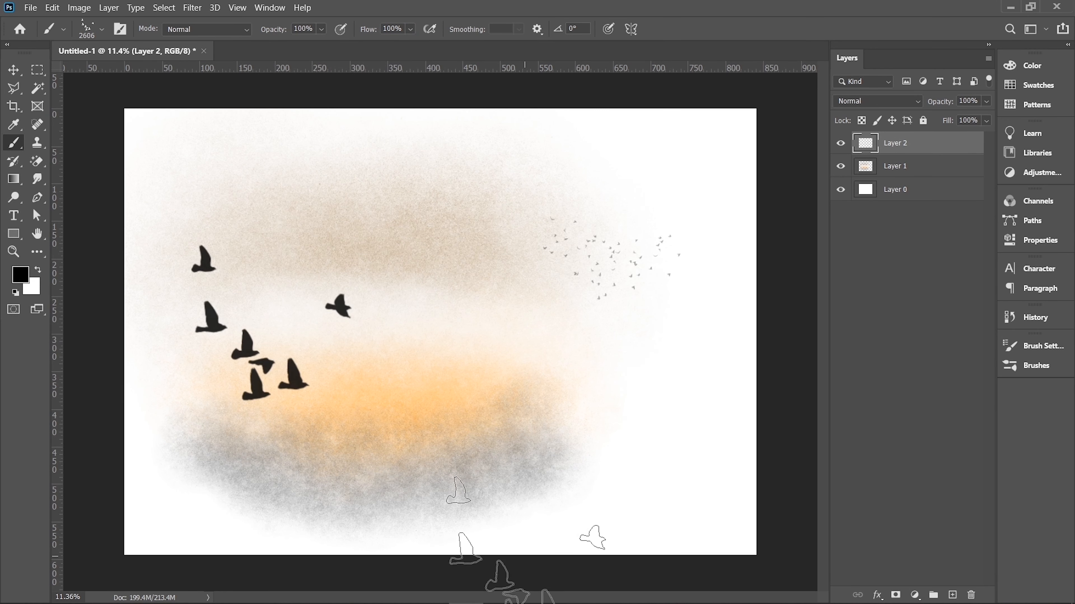
# Select Layer 0 with the Move Tool and add a new empty layer directly above it
pyautogui.press('v')
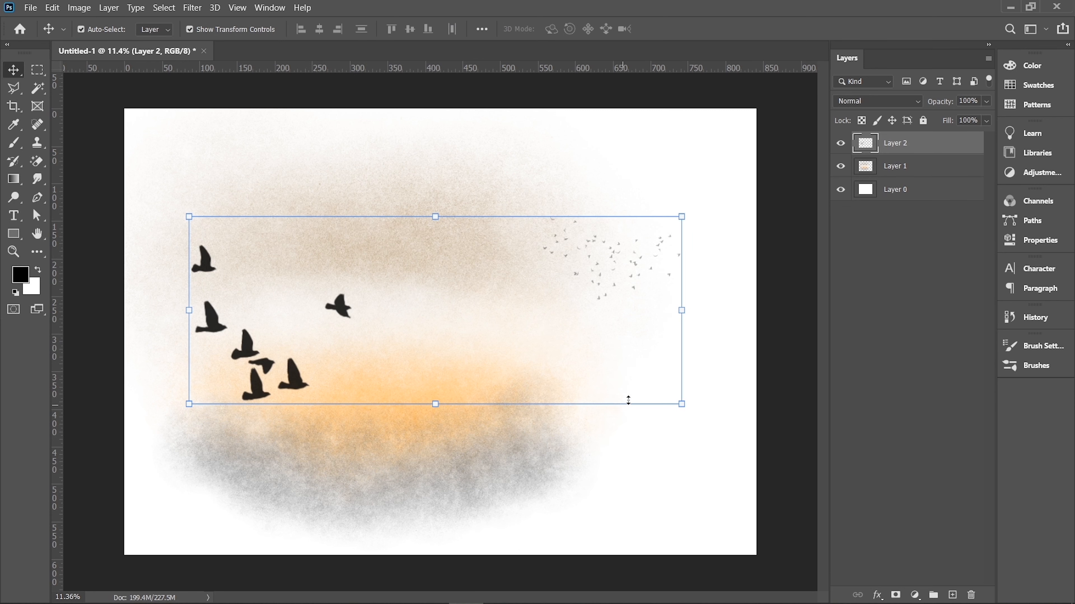
pyautogui.click(647, 454)
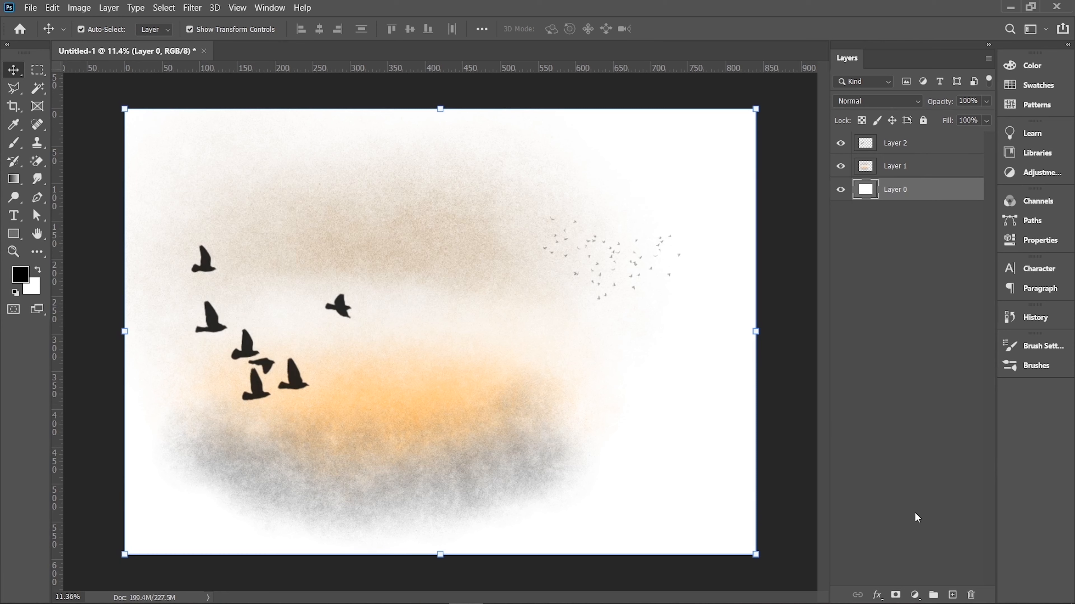
pyautogui.click(952, 594)
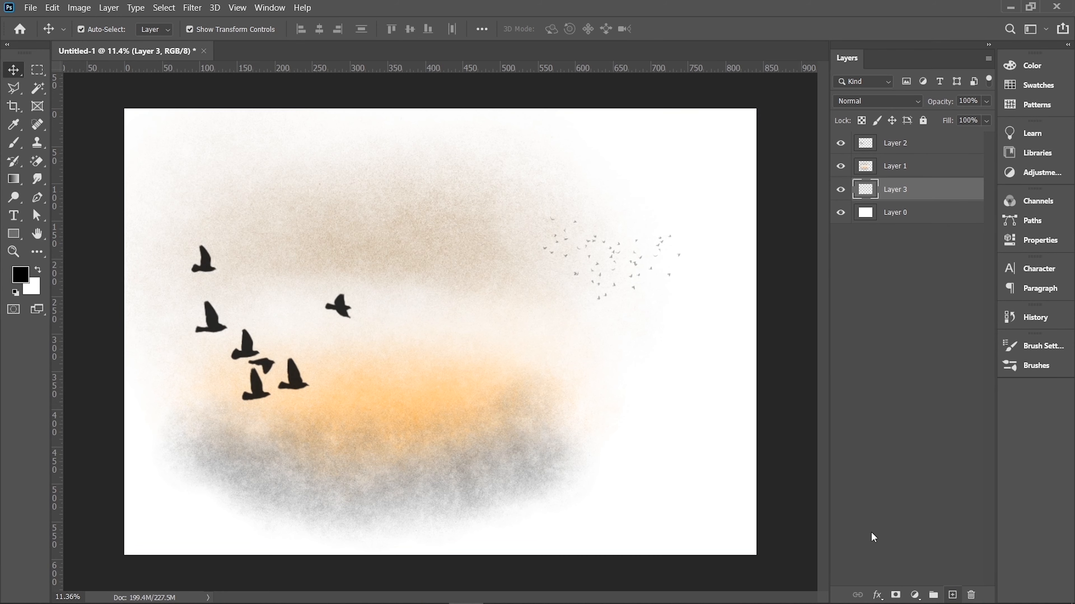
# Choose the 1100 px palm tree row preset for the Brush Tool
pyautogui.press('b')
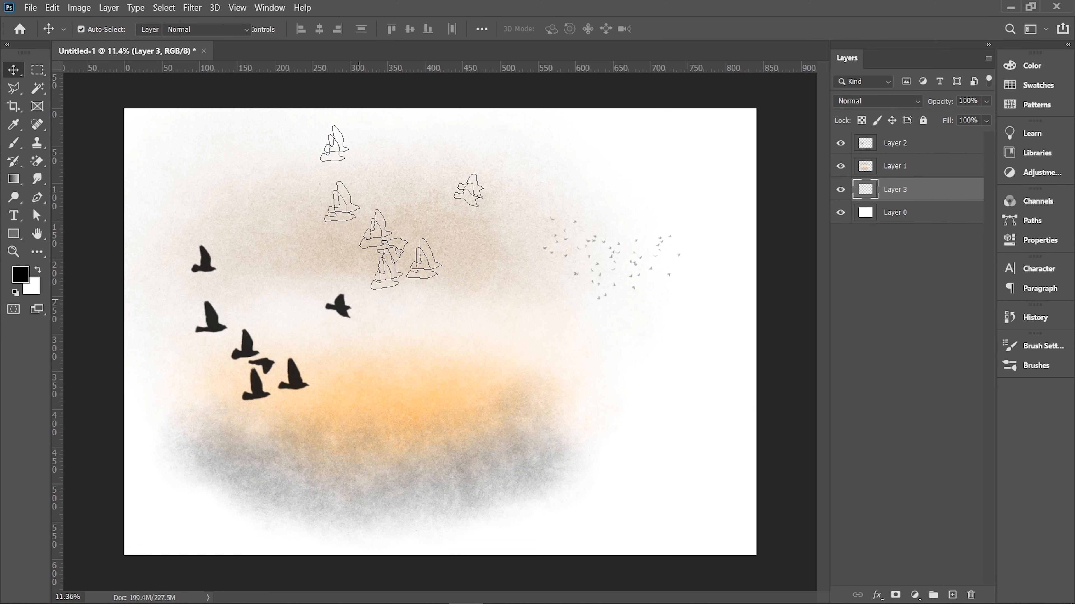
pyautogui.rightClick(406, 199)
pyautogui.scroll(10, 621, 381)
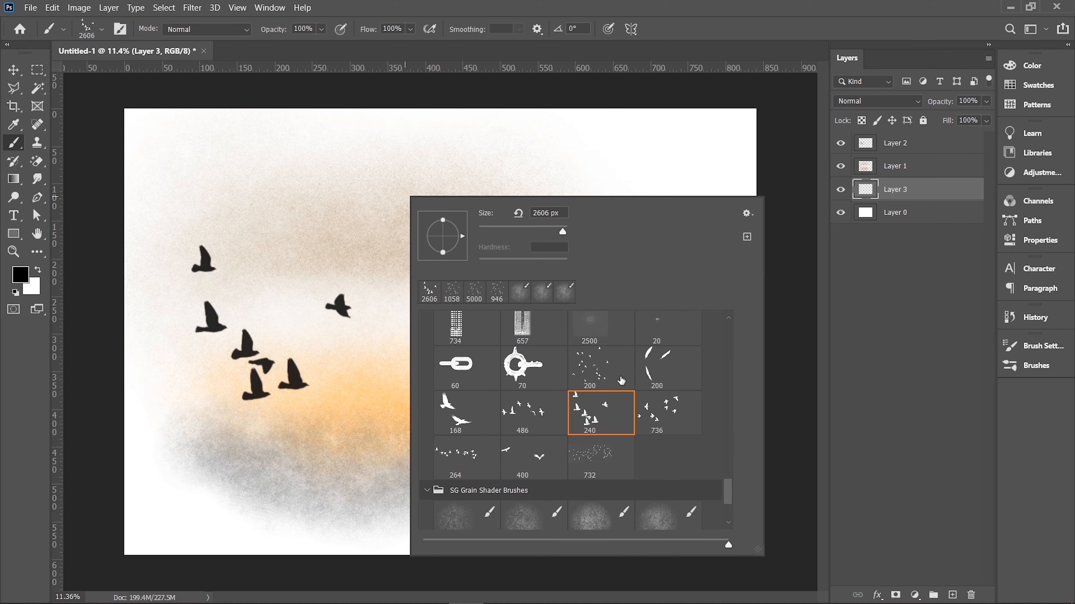
pyautogui.scroll(-1, 621, 381)
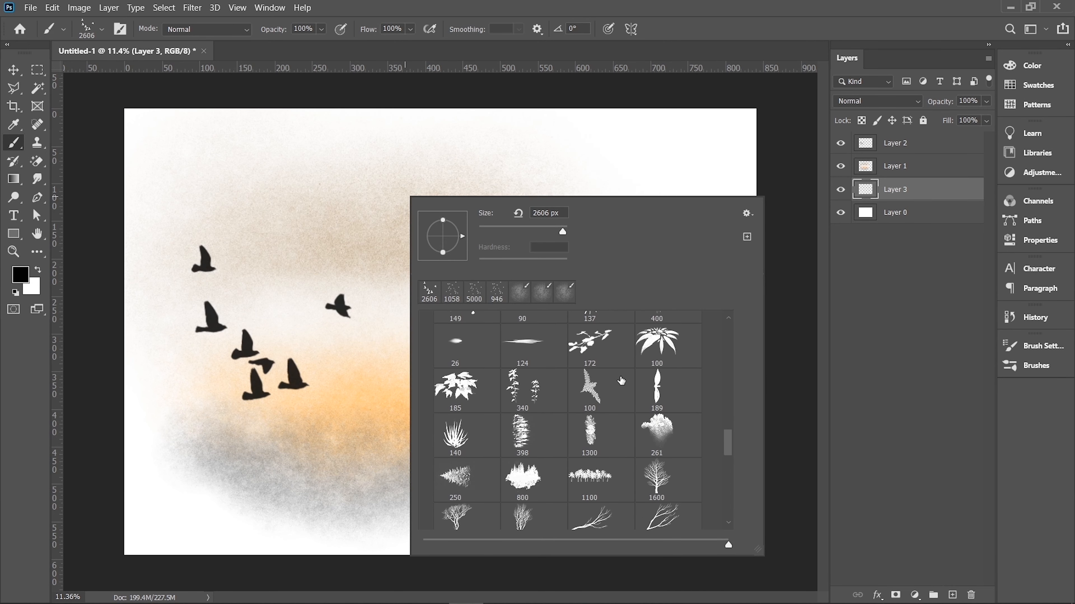
pyautogui.click(607, 480)
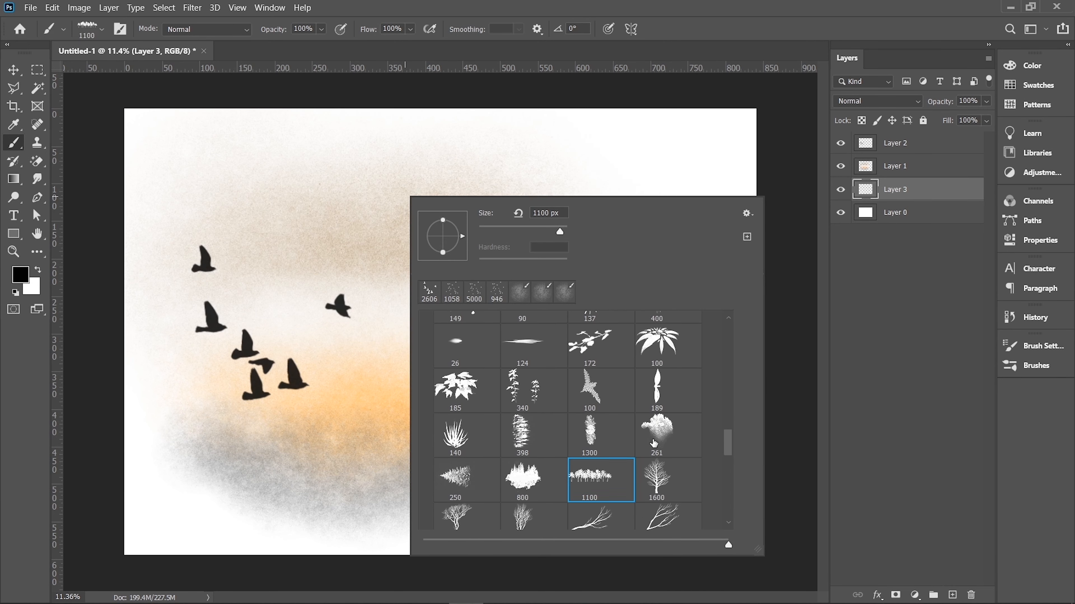
# Enlarge the palm brush to 5000 px, undo a trial stamp, and stamp the palms at 49% flow in the canvas's bottom-right corner
pyautogui.click(330, 418)
pyautogui.moveTo(329, 418); pyautogui.dragTo(500, 402)
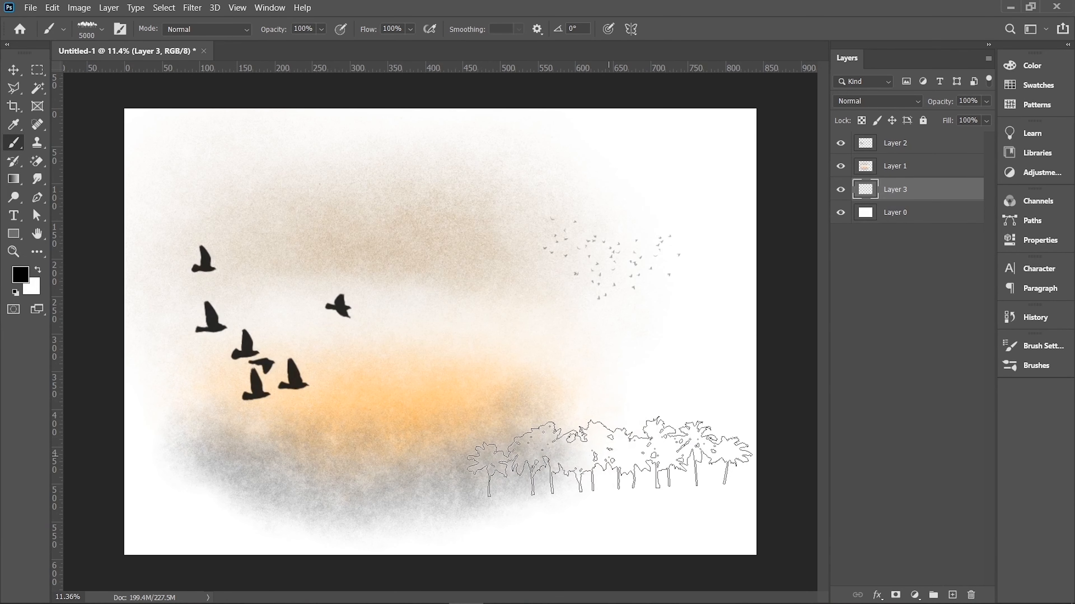
pyautogui.click(608, 453)
pyautogui.hotkey('ctrl', 'z')
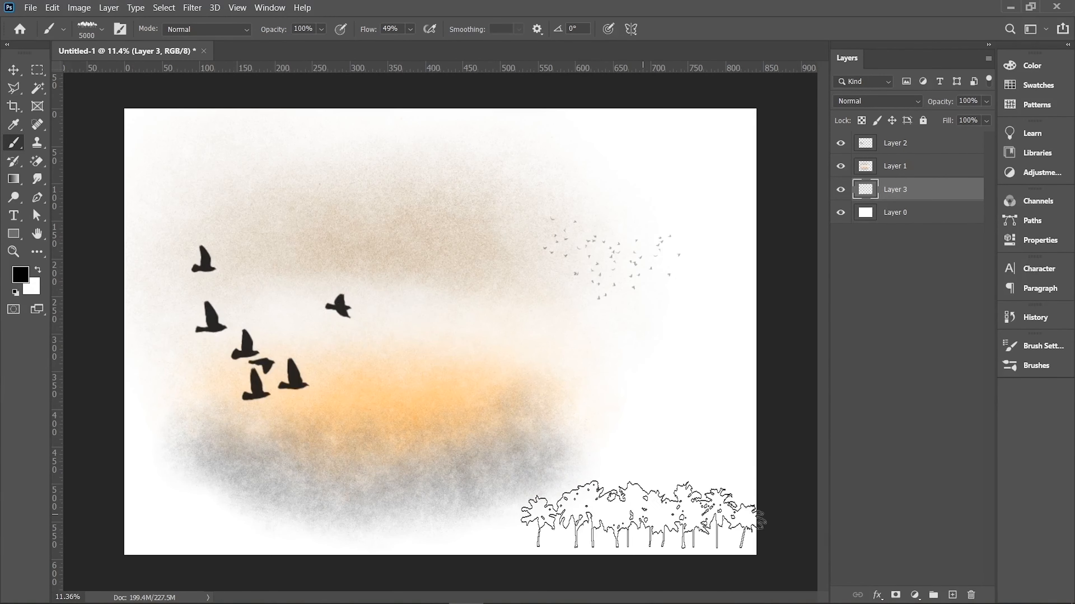
pyautogui.click(640, 517)
# Switch to the Move Tool and toggle Layers 3, 1 and 2 off and on to check what each contains
pyautogui.press('v')
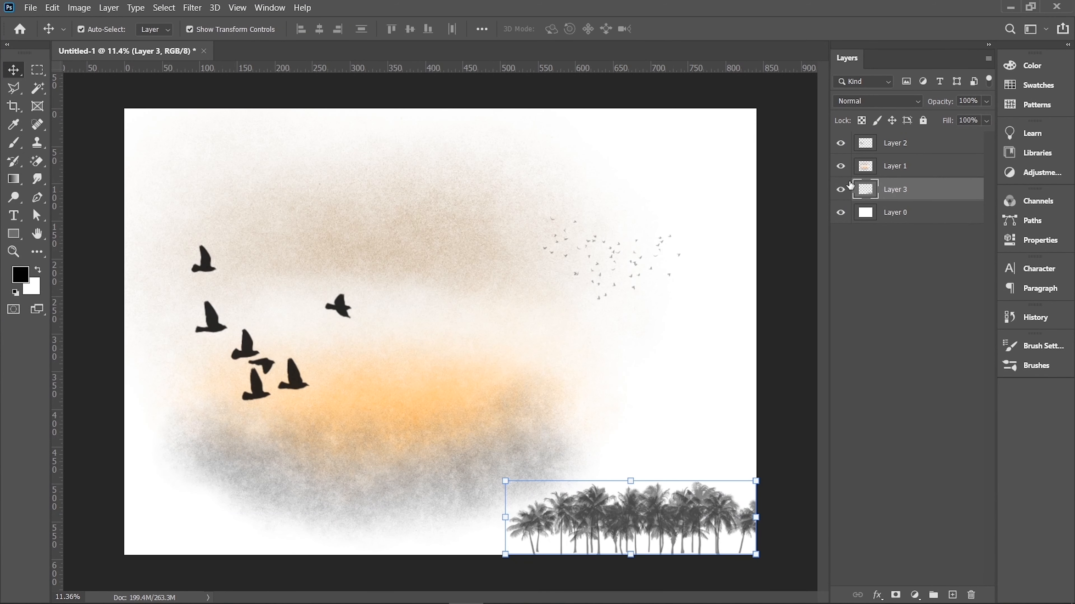
pyautogui.click(840, 189)
pyautogui.click(840, 190)
pyautogui.click(840, 166)
pyautogui.click(840, 166)
pyautogui.click(840, 144)
pyautogui.click(840, 143)
# Move the palm trees onto the orange glow and reorder Layer 3 above Layer 1
pyautogui.moveTo(631, 513); pyautogui.dragTo(398, 344)
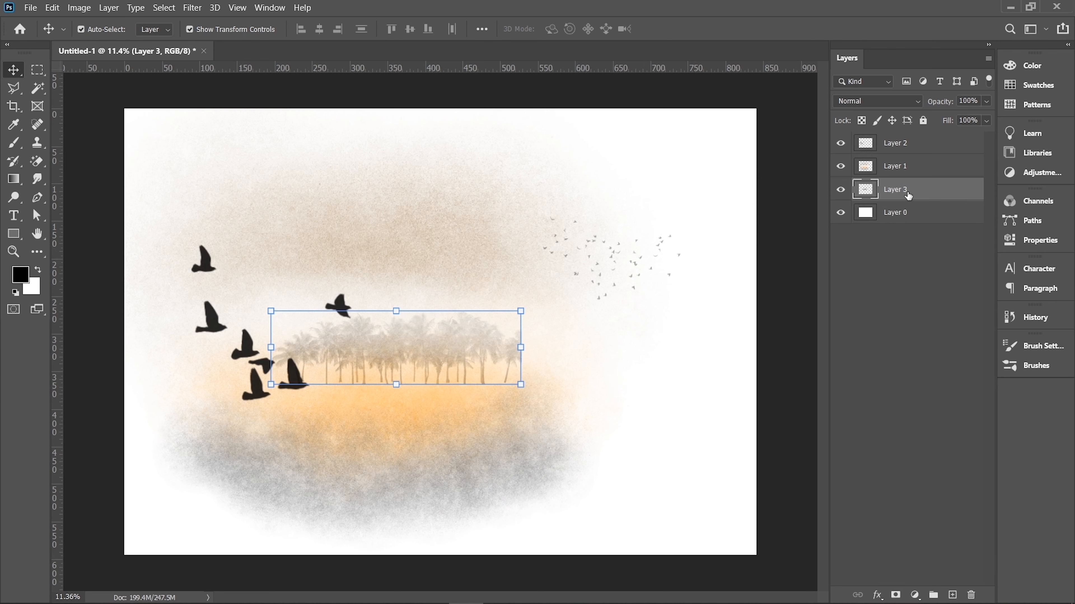
pyautogui.moveTo(908, 195); pyautogui.dragTo(903, 157)
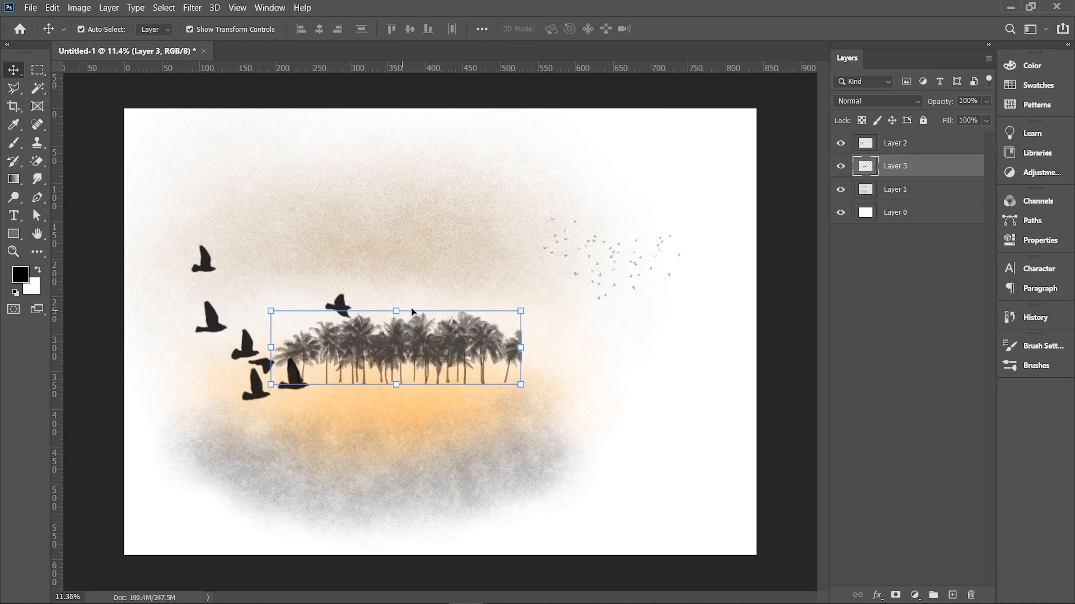
pyautogui.moveTo(406, 341); pyautogui.dragTo(482, 386)
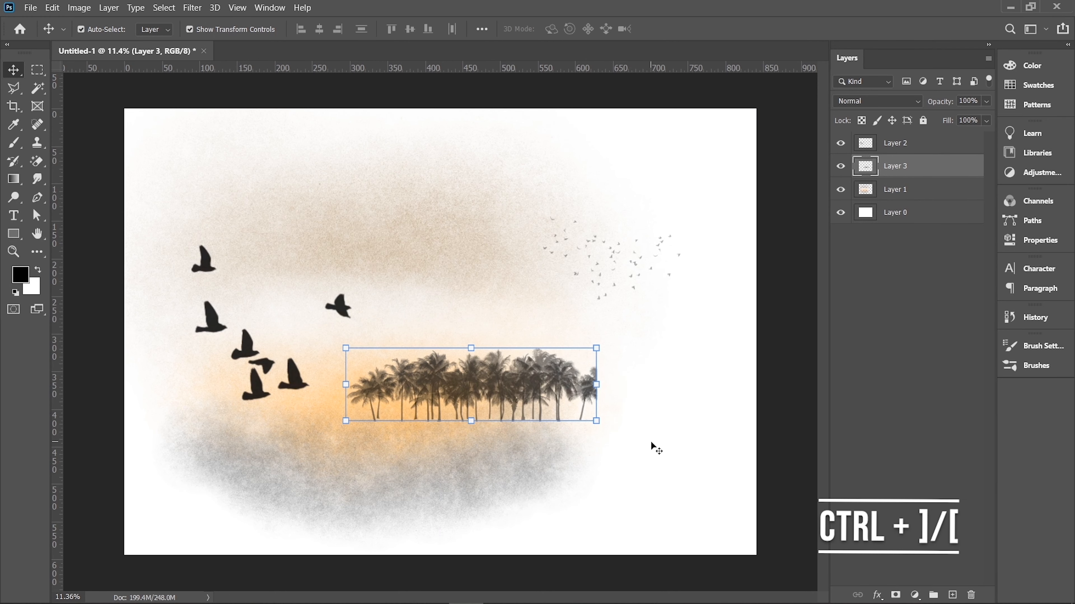
# Shift Layer 3 down and up the layer stack one position at a time, ending below Layer 0
pyautogui.hotkey('ctrl', '[')
pyautogui.hotkey('ctrl', '[')
pyautogui.hotkey('ctrl', ']')
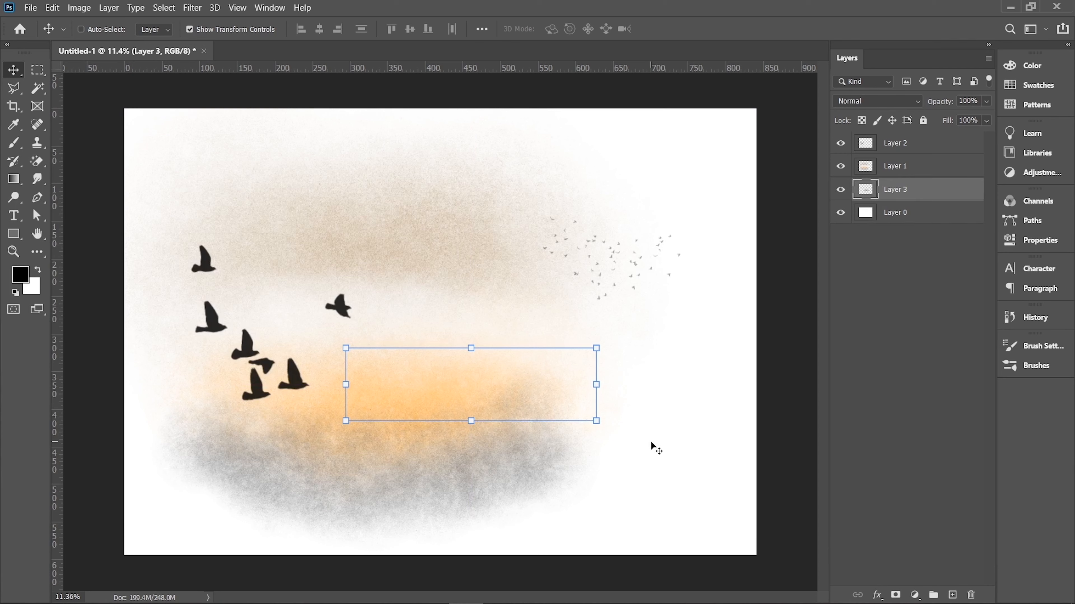
pyautogui.hotkey('ctrl', ']')
pyautogui.hotkey('ctrl', ']')
pyautogui.hotkey('ctrl', '[')
pyautogui.hotkey('ctrl', '[')
pyautogui.hotkey('ctrl', '[')
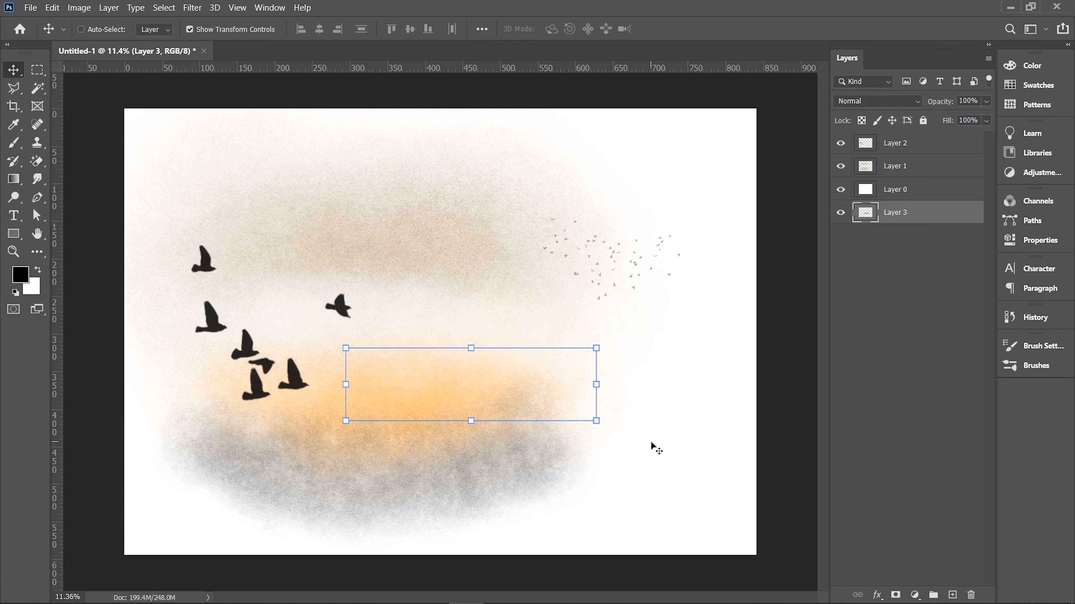
# Send Layer 3 to the back and bring it to the front of the stack, and return the palms to the canvas's bottom-right corner
pyautogui.hotkey('ctrl', 'shift', ']')
pyautogui.hotkey('ctrl', 'shift', '[')
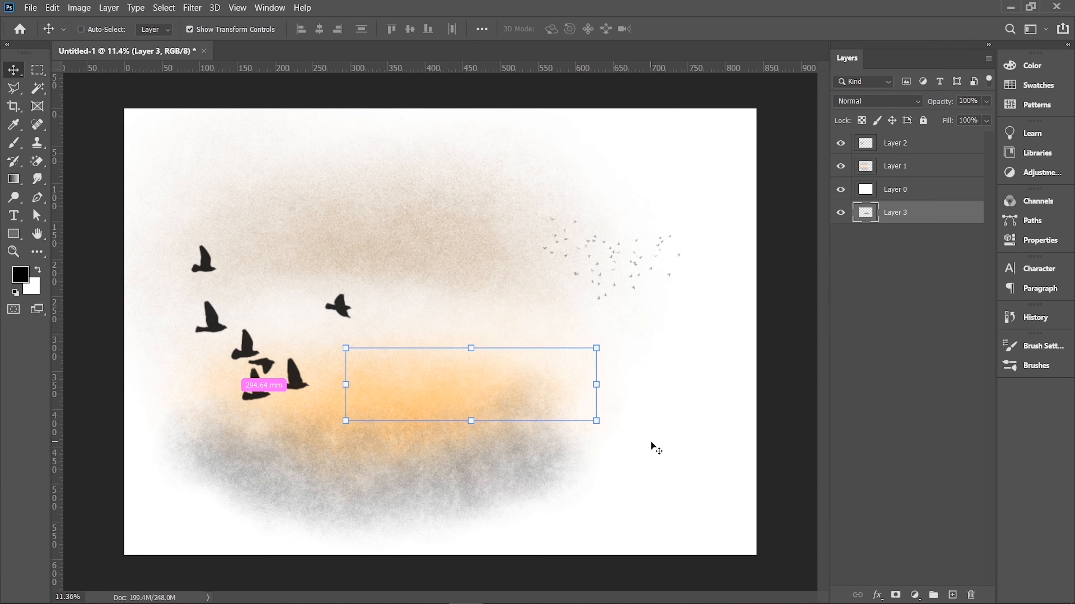
pyautogui.hotkey('ctrl', 'shift', ']')
pyautogui.moveTo(503, 388); pyautogui.dragTo(663, 520)
# Reorder the bird layer, Layer 2, below Layer 1 and lock Layer 1
pyautogui.click(293, 385)
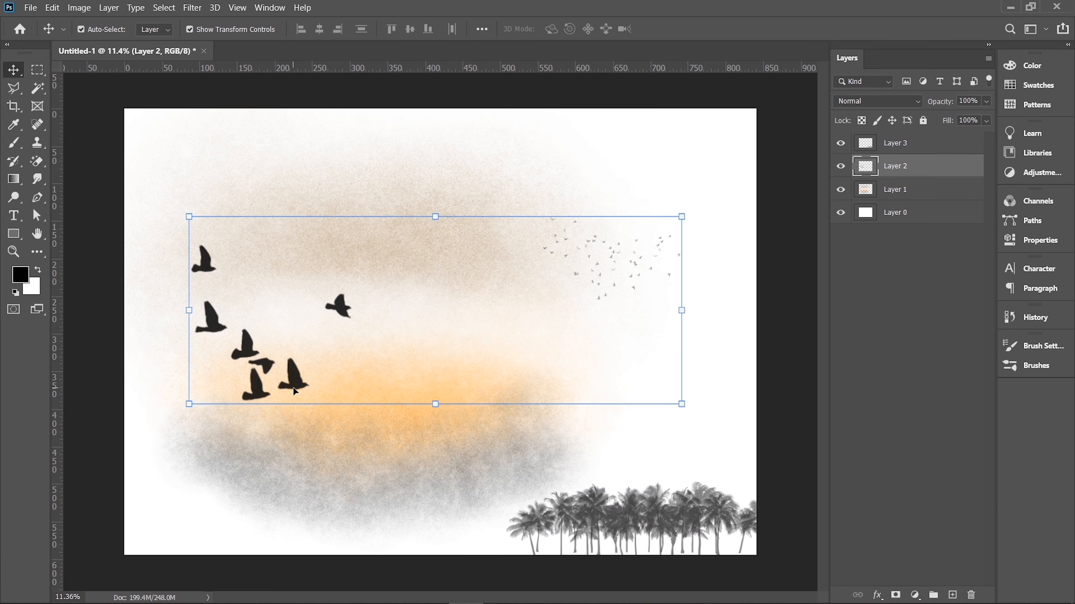
pyautogui.hotkey('ctrl', '[')
pyautogui.click(440, 123)
pyautogui.click(922, 120)
# Undo a trial move of the white background on Layer 0 and lock that layer
pyautogui.moveTo(528, 343); pyautogui.dragTo(354, 492)
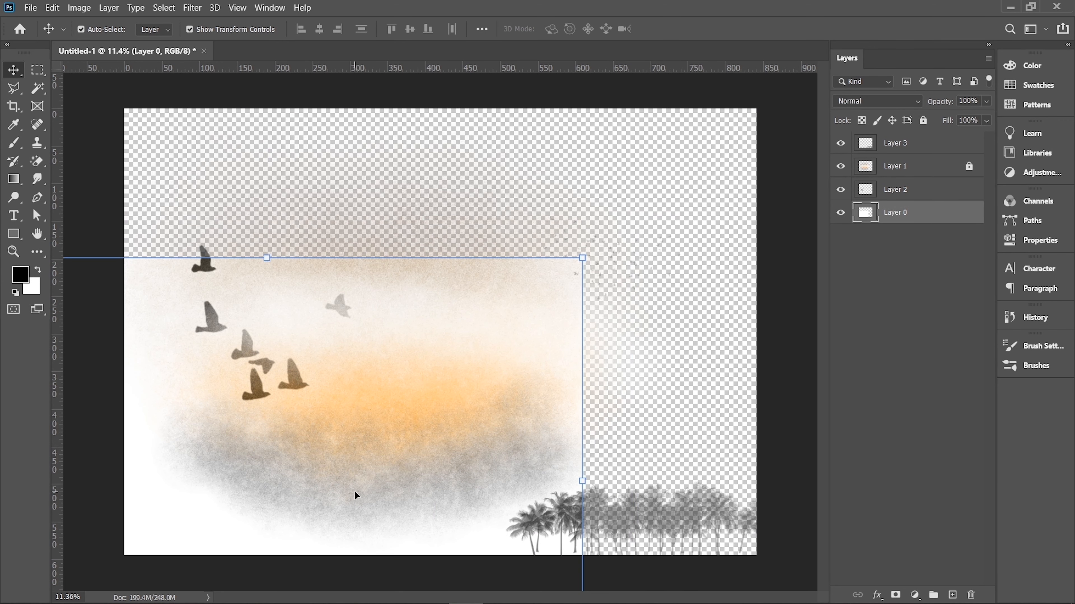
pyautogui.hotkey('ctrl', 'z')
pyautogui.click(922, 121)
# Try moving the locked sky painting and white background on the canvas to test the layer locks
pyautogui.moveTo(732, 349); pyautogui.dragTo(545, 417)
pyautogui.moveTo(569, 137); pyautogui.dragTo(532, 144)
pyautogui.moveTo(693, 369); pyautogui.dragTo(539, 445)
pyautogui.click(735, 348)
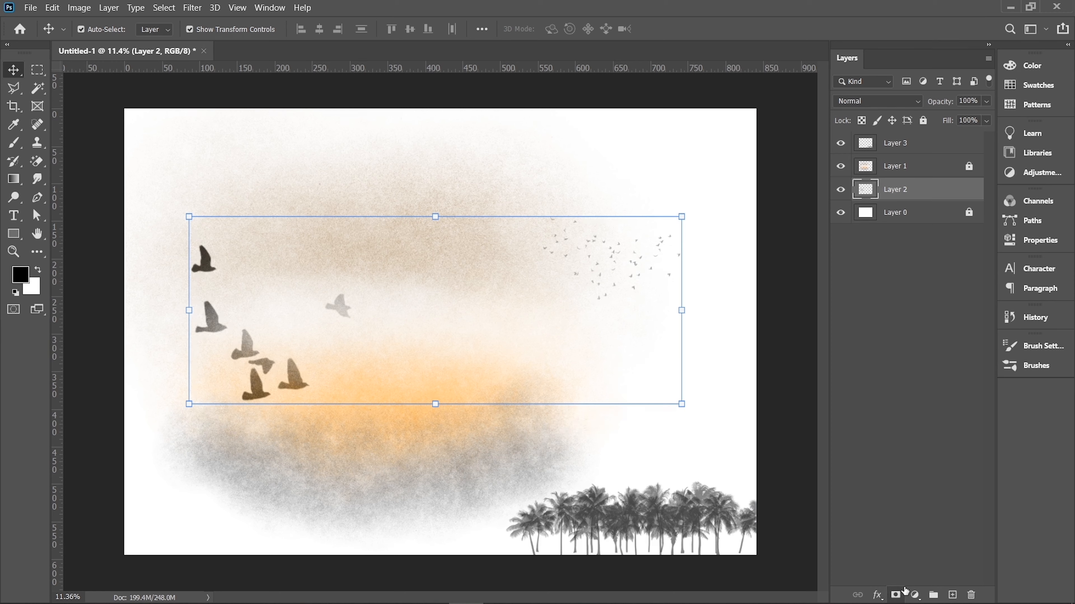
# Add a layer mask to Layer 2 and choose a solid round preset for the Brush Tool
pyautogui.click(904, 590)
pyautogui.press('b')
pyautogui.rightClick(481, 329)
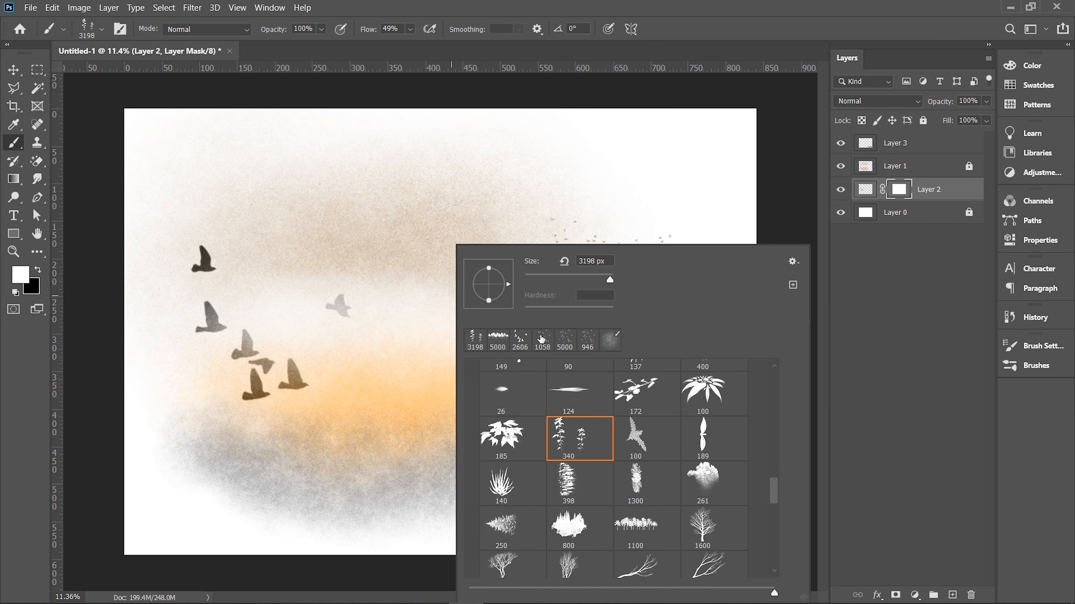
pyautogui.moveTo(773, 485); pyautogui.dragTo(774, 372)
pyautogui.click(569, 418)
# Paint black over the large birds on Layer 2's mask with a 2114 px brush, and undo the masking
pyautogui.click(310, 369)
pyautogui.press('x')
pyautogui.moveTo(377, 410); pyautogui.dragTo(314, 418)
pyautogui.moveTo(252, 348)
pyautogui.mouseDown()
pyautogui.moveTo(233, 333)
pyautogui.moveTo(196, 259)
pyautogui.moveTo(372, 331)
pyautogui.mouseUp()
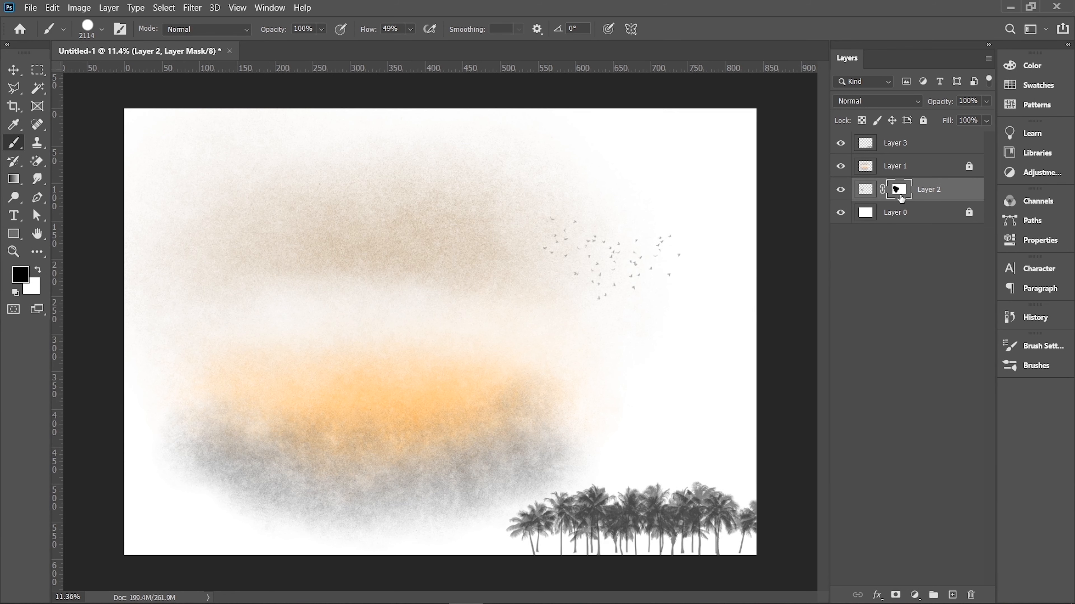
pyautogui.hotkey('ctrl', 'z')
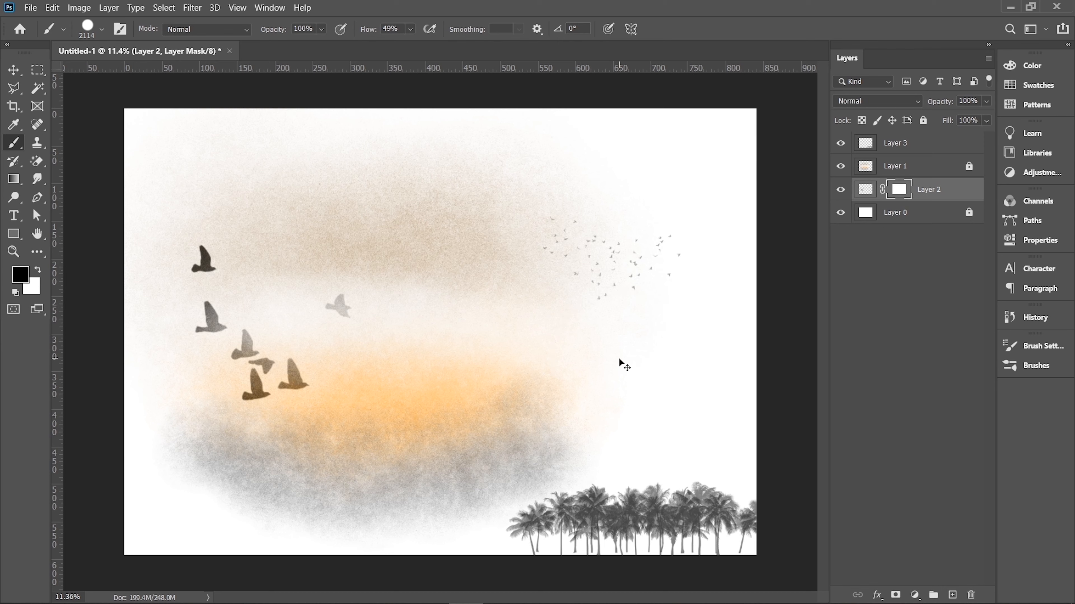
pyautogui.hotkey('ctrl', 'z')
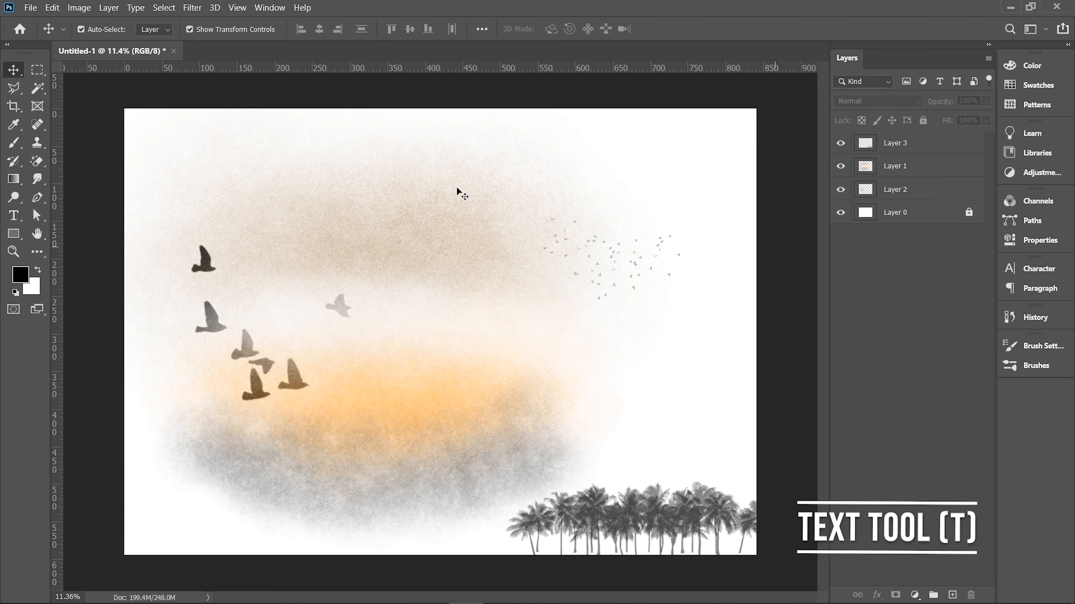
# Add a text layer reading "Master Photoshop" in the brown upper area of the painting
pyautogui.press('t')
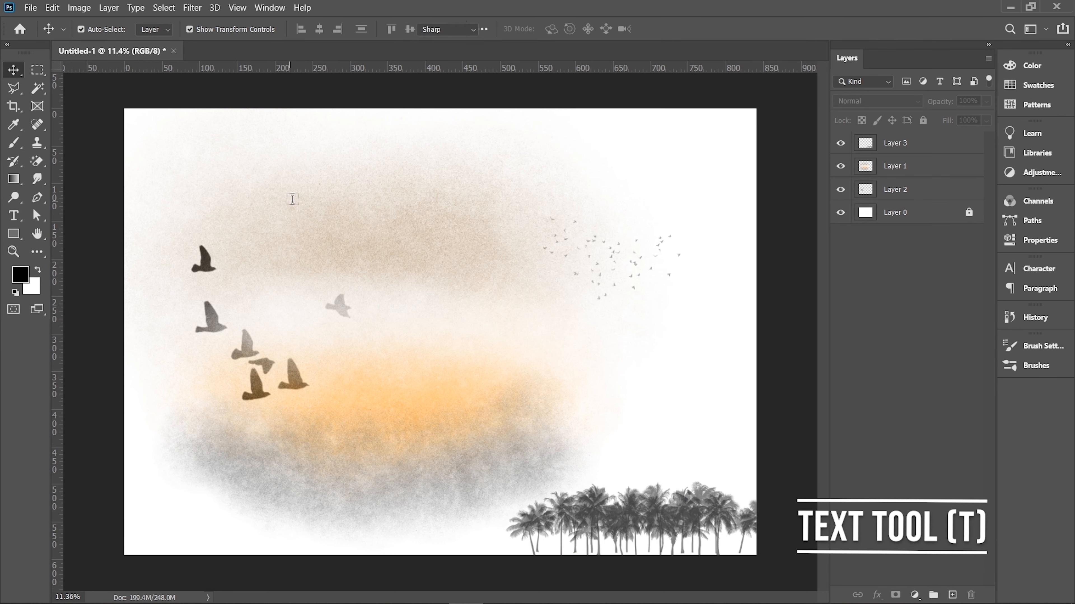
pyautogui.click(297, 198)
pyautogui.press('capslock')
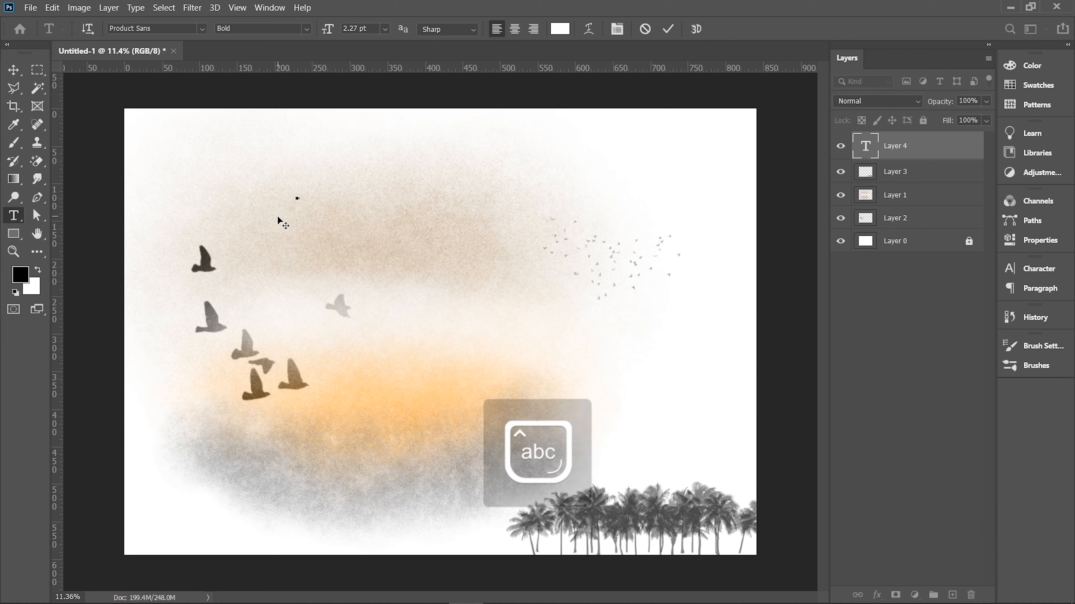
pyautogui.write('NATURE')
# Enlarge the whole title text to 69.27 pt and commit the text edit
pyautogui.hotkey('ctrl', 'a')
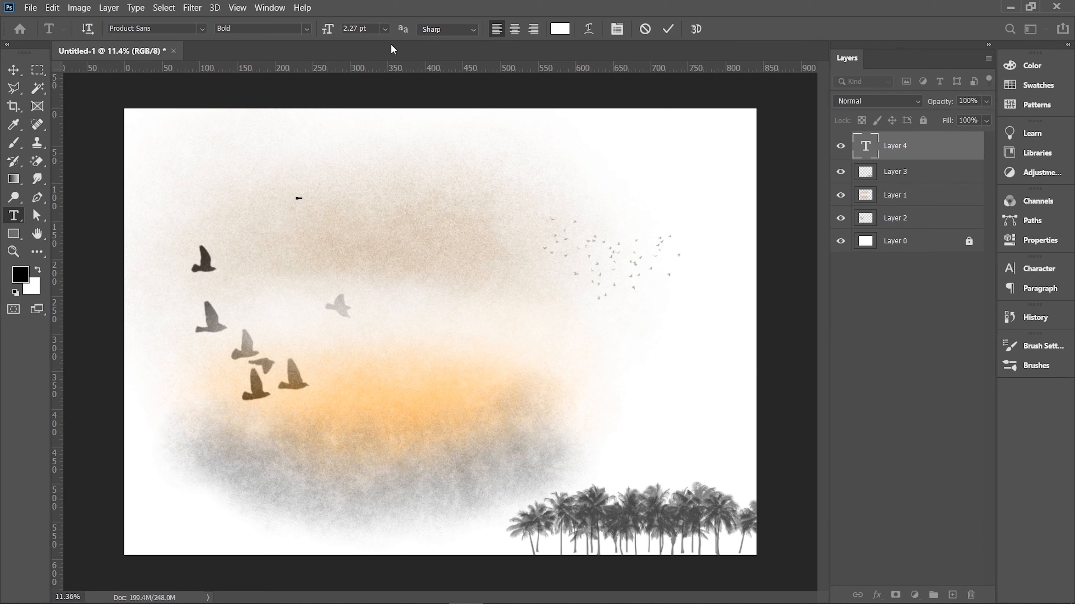
pyautogui.moveTo(326, 31); pyautogui.dragTo(488, 32)
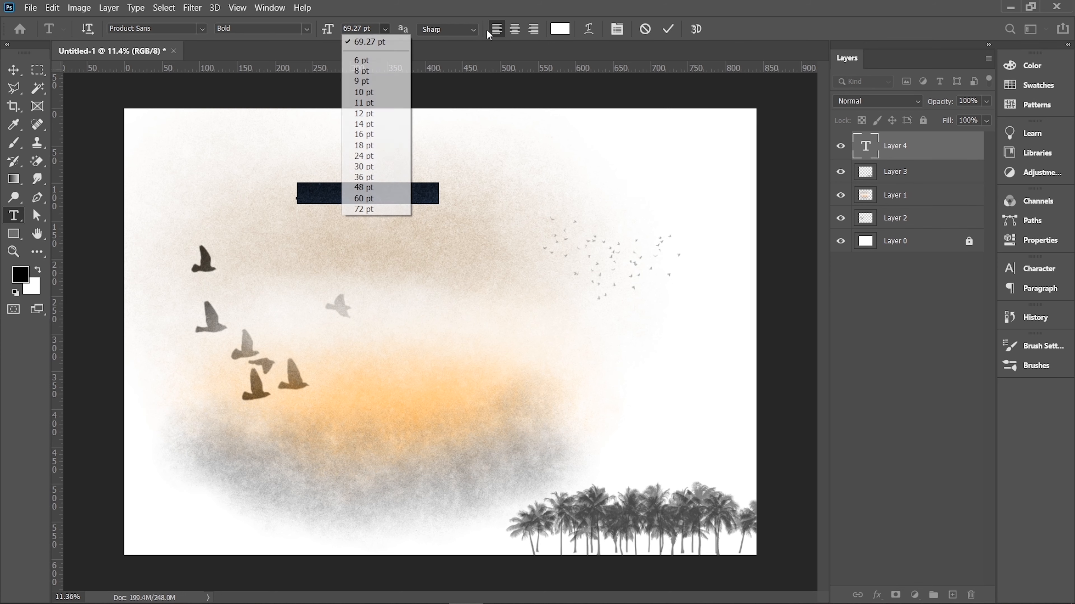
pyautogui.click(469, 5)
pyautogui.click(672, 34)
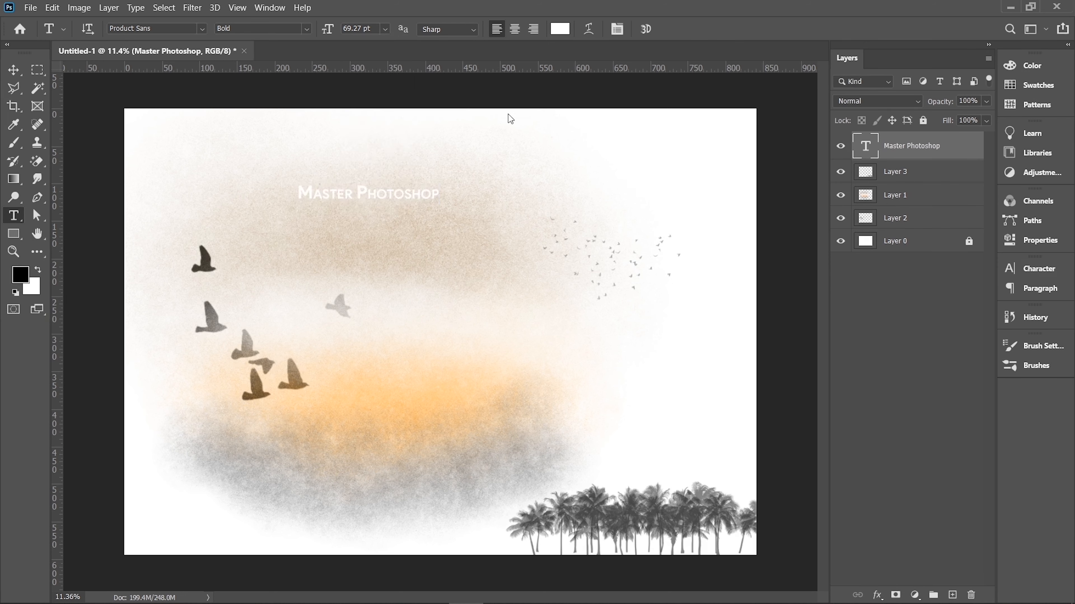
# Change the font of the Master Photoshop title to Helvetica LT Condensed Bold
pyautogui.click(13, 70)
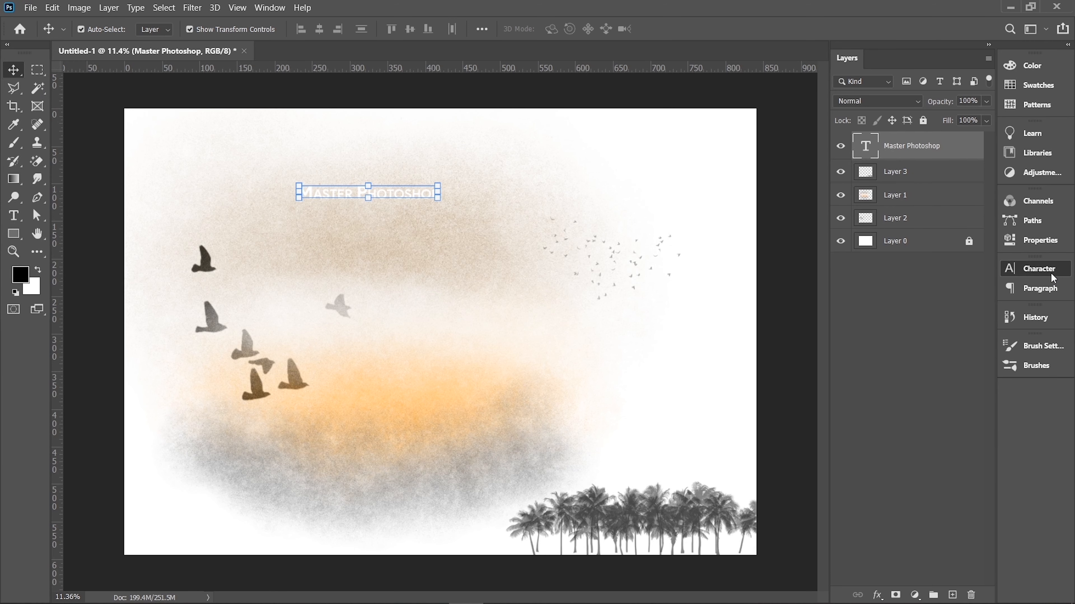
pyautogui.click(1034, 268)
pyautogui.click(915, 289)
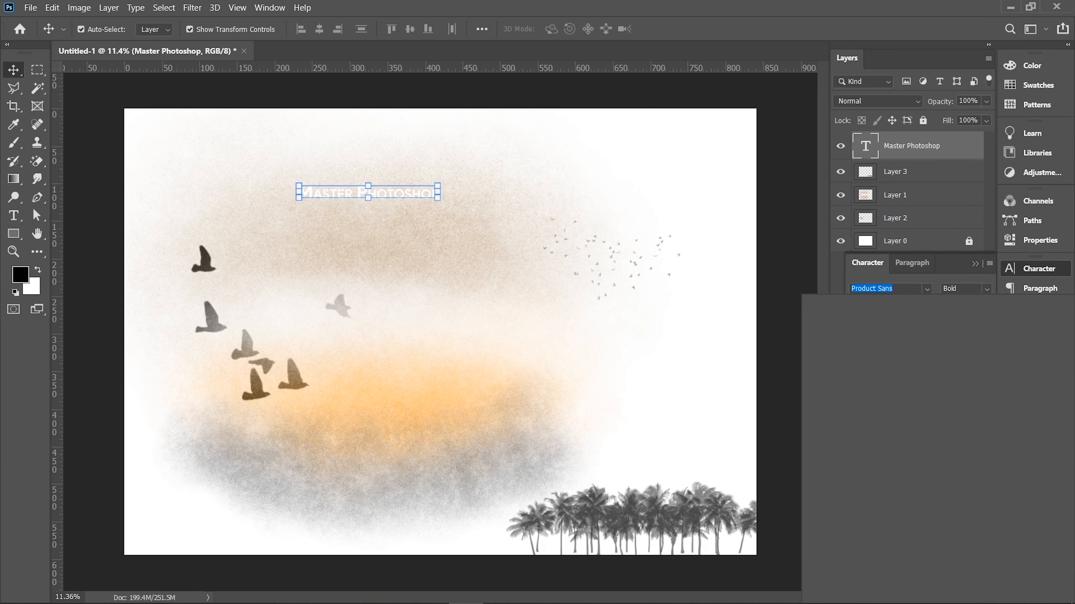
pyautogui.click(908, 500)
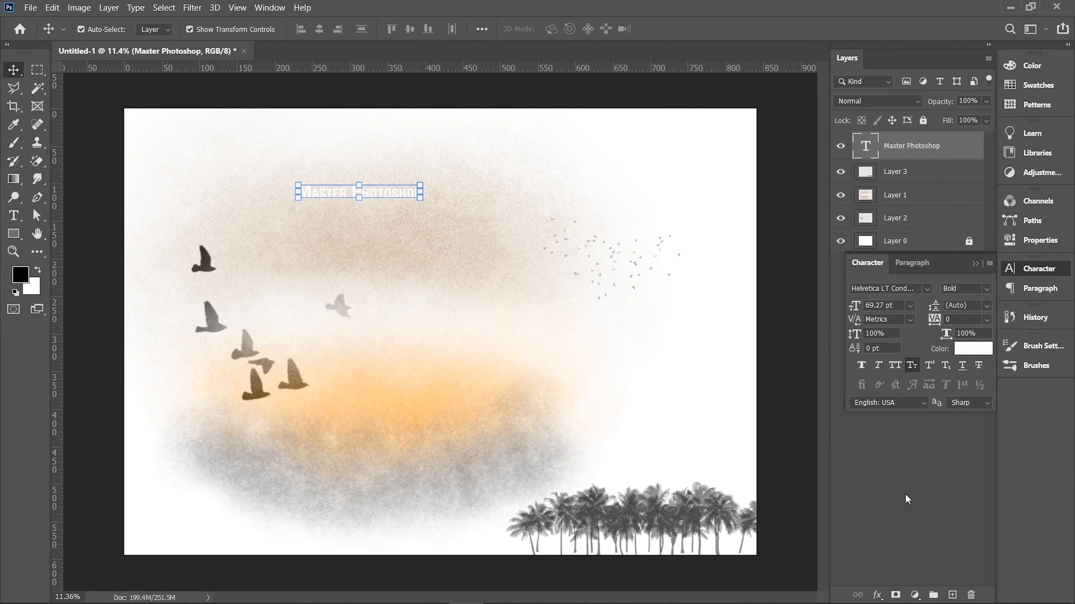
# Recolor the title text with a light peach tone sampled from the painting
pyautogui.click(960, 351)
pyautogui.moveTo(427, 410); pyautogui.dragTo(241, 393)
pyautogui.click(233, 388)
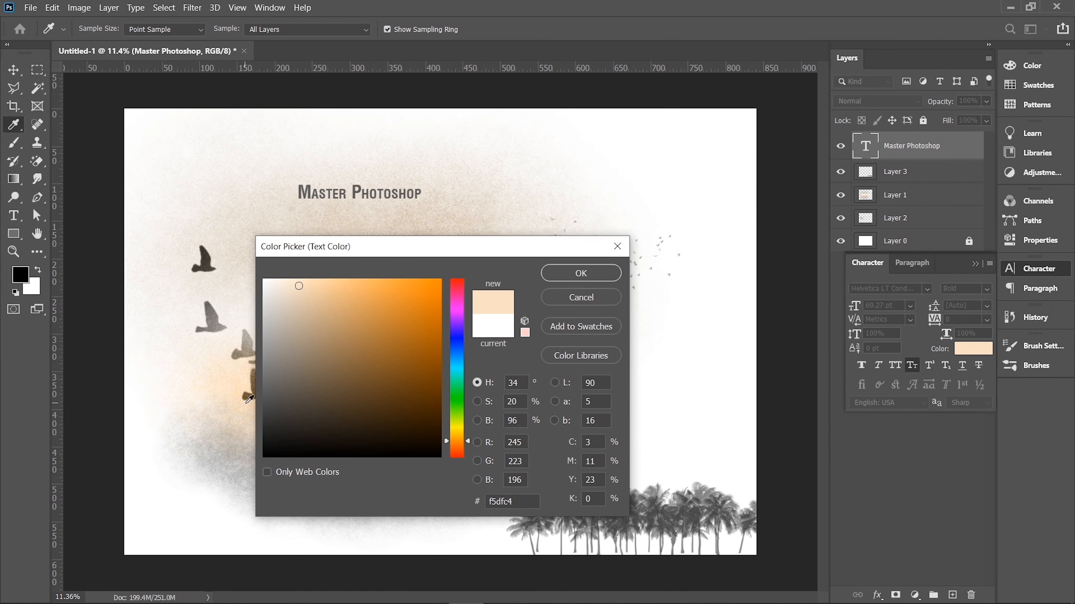
pyautogui.click(548, 274)
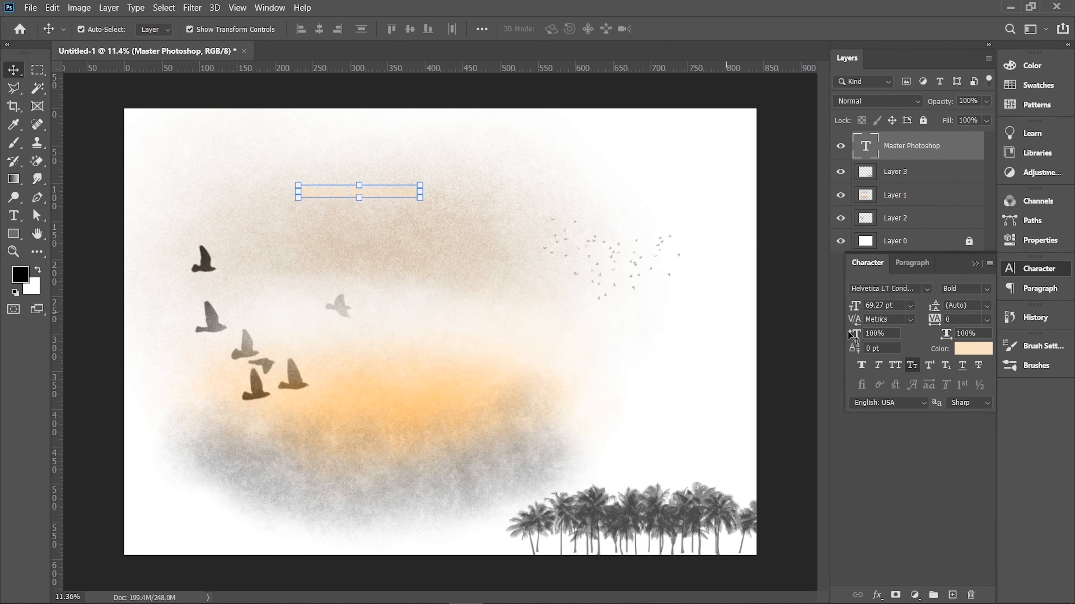
# Set the title's text color to dark grey #424242 sampled from a bird, and replace small caps with all caps
pyautogui.click(967, 354)
pyautogui.moveTo(293, 422); pyautogui.dragTo(247, 411)
pyautogui.click(565, 277)
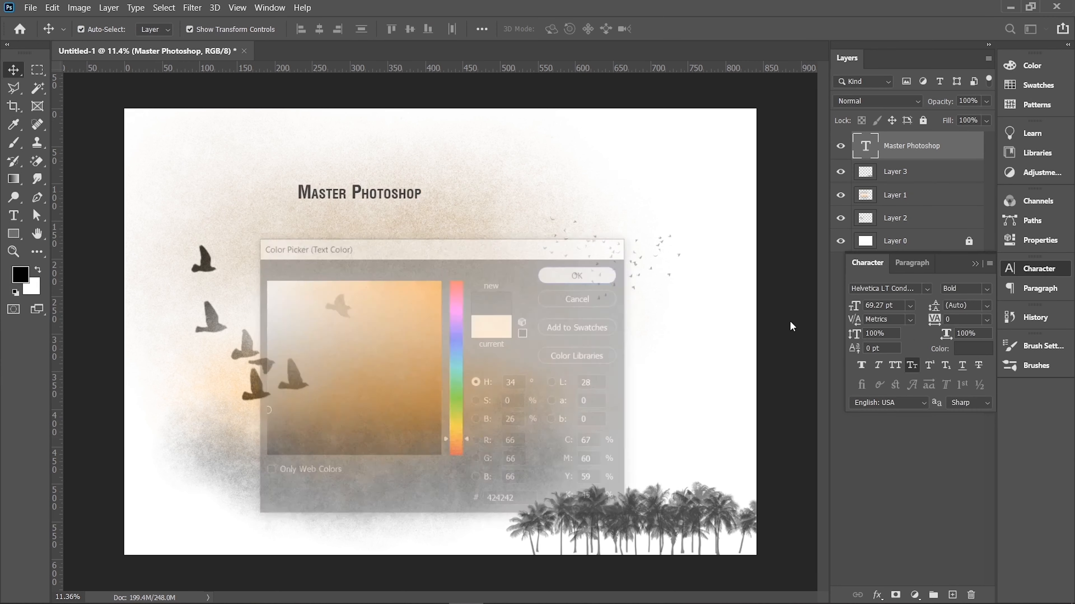
pyautogui.click(907, 364)
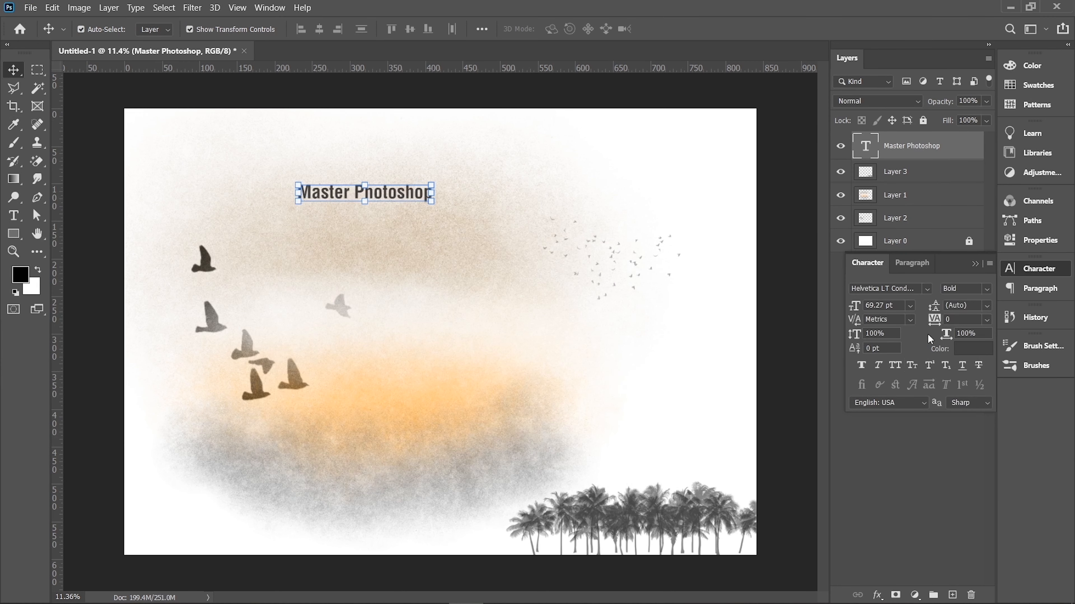
pyautogui.click(894, 365)
# Resize the Master Photoshop title to 158.27 pt and place it across the upper part of the painting, above the birds
pyautogui.moveTo(851, 305); pyautogui.dragTo(952, 295)
pyautogui.moveTo(854, 306); pyautogui.dragTo(1032, 296)
pyautogui.moveTo(858, 309); pyautogui.dragTo(809, 305)
pyautogui.click(815, 309)
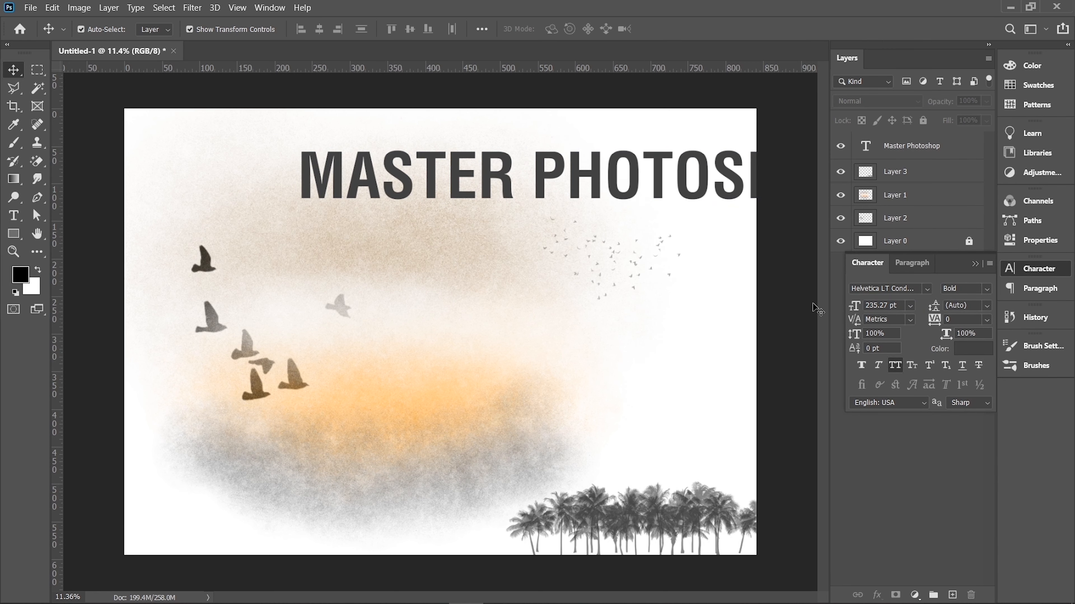
pyautogui.click(742, 183)
pyautogui.moveTo(856, 305); pyautogui.dragTo(804, 307)
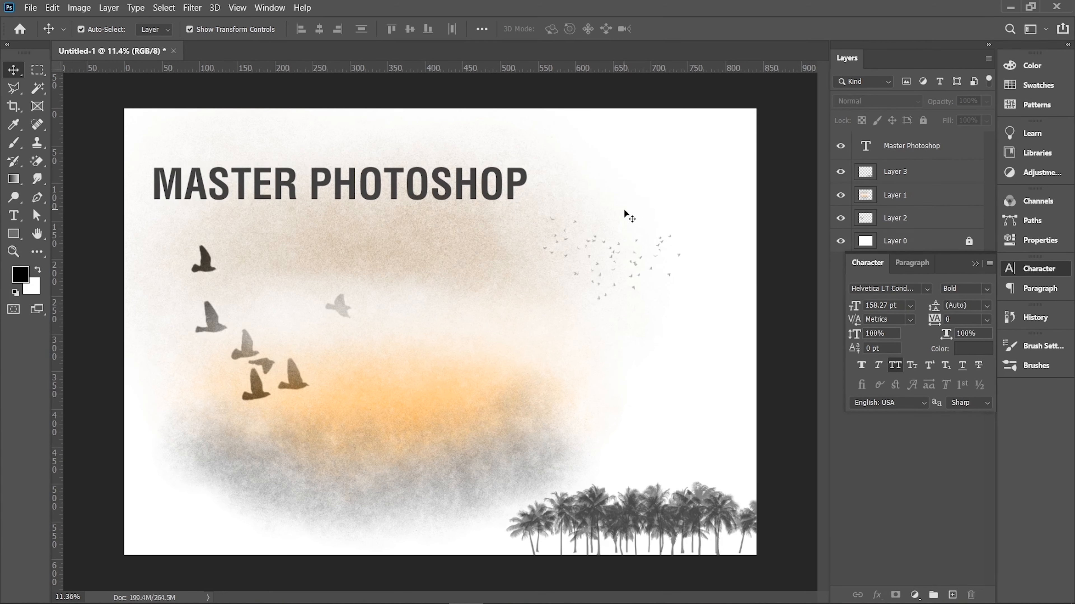
pyautogui.moveTo(522, 186); pyautogui.dragTo(536, 184)
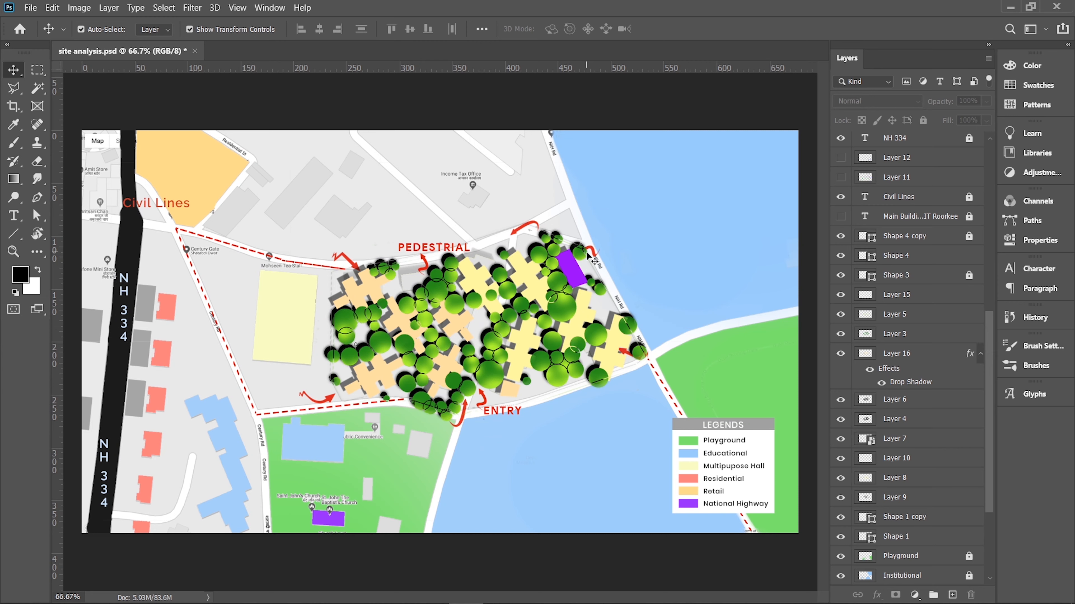
pyautogui.scroll(4, 362, 330)
pyautogui.scroll(-3, 391, 308)
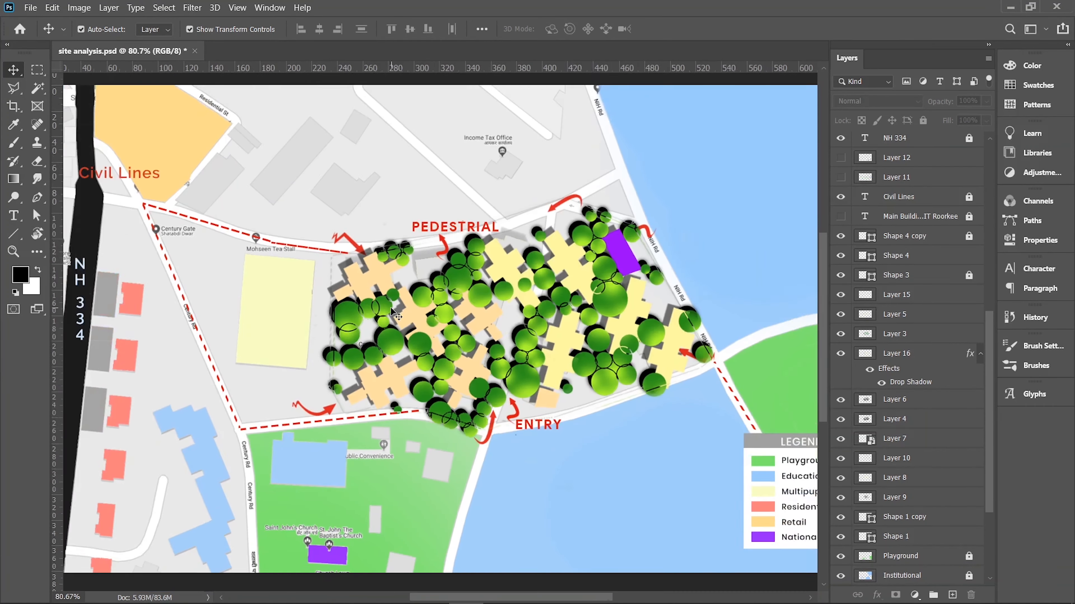
pyautogui.scroll(-1, 673, 298)
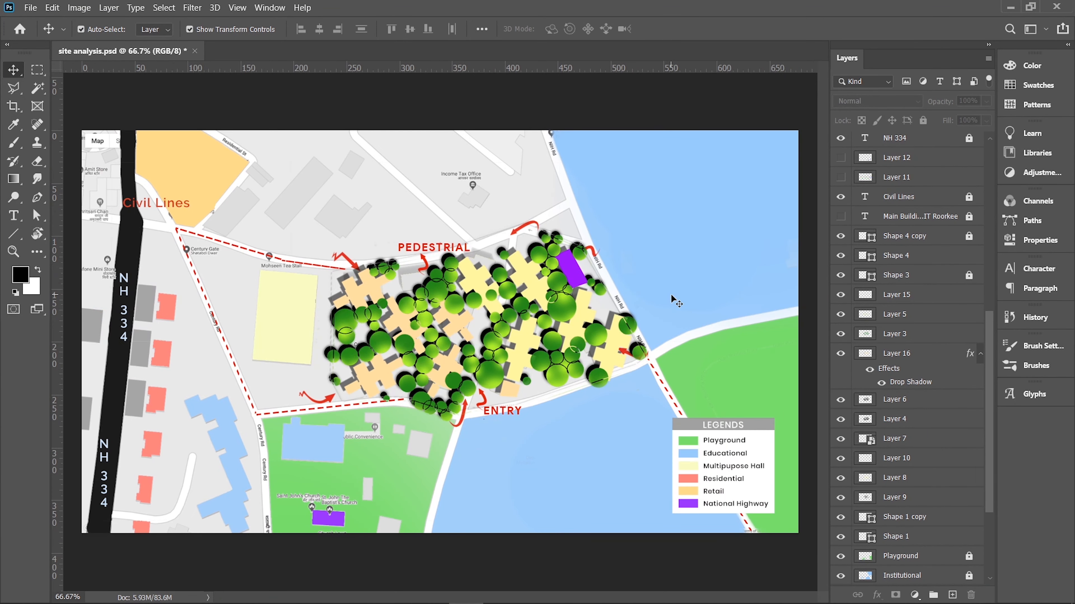
# Check which layers form the map legend by hiding and reshowing layers from National Highway down to Rectangle 1
pyautogui.scroll(10, 969, 358)
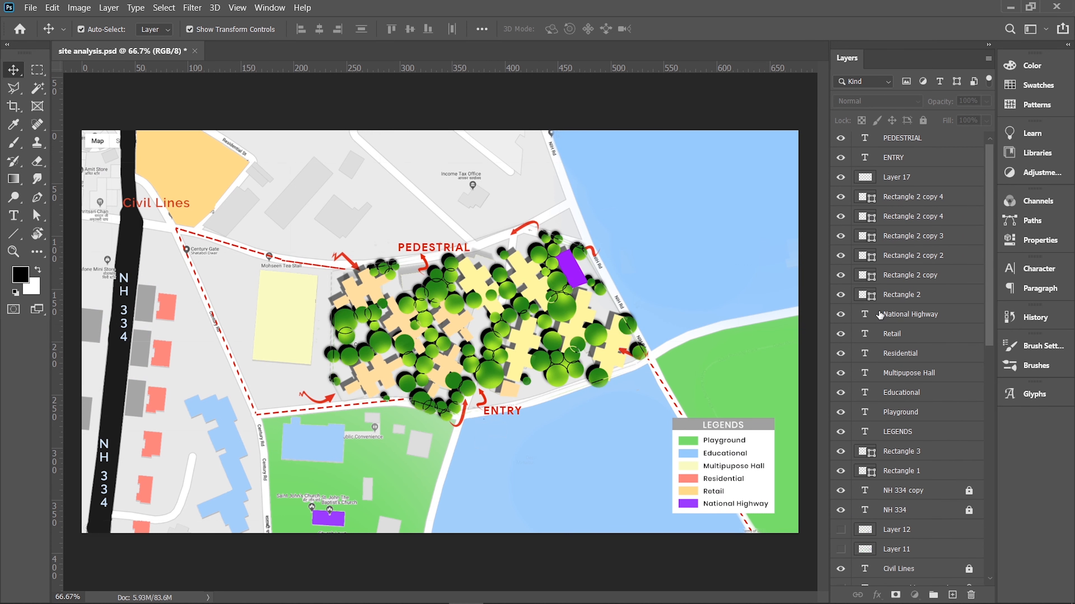
pyautogui.click(841, 315)
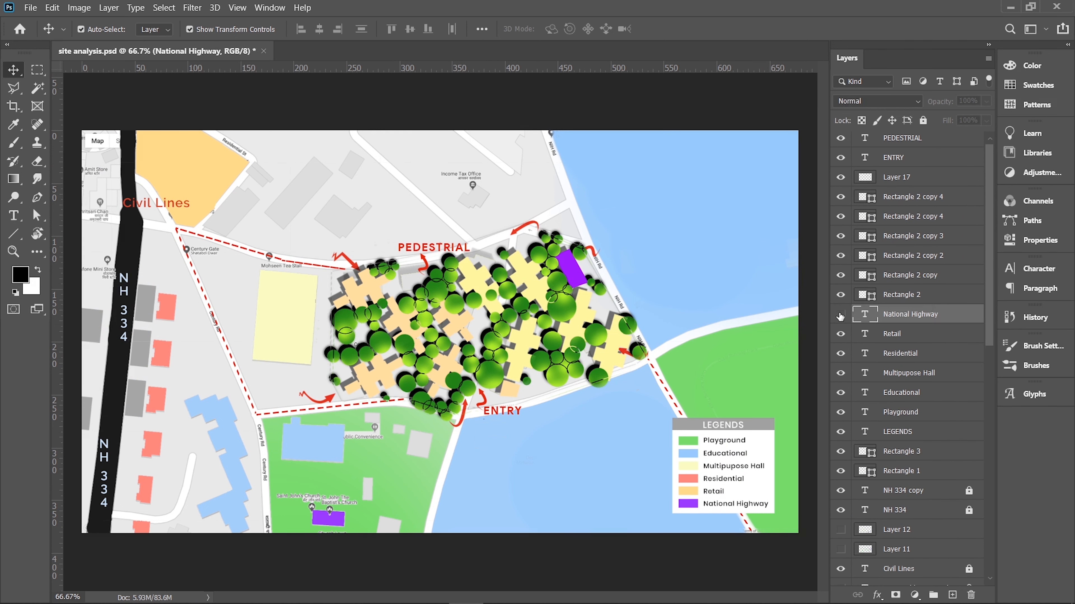
pyautogui.moveTo(841, 314)
pyautogui.mouseDown()
pyautogui.moveTo(841, 432)
pyautogui.moveTo(840, 325)
pyautogui.mouseUp()
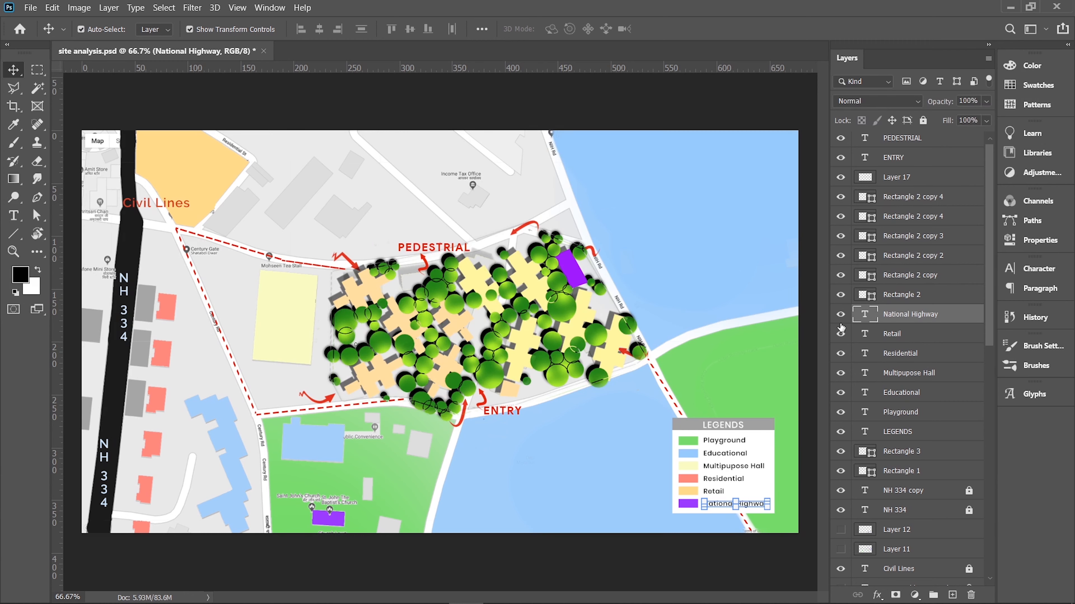
pyautogui.click(839, 451)
pyautogui.click(839, 452)
pyautogui.click(839, 470)
pyautogui.click(839, 470)
pyautogui.moveTo(839, 470)
pyautogui.mouseDown()
pyautogui.moveTo(851, 399)
pyautogui.moveTo(841, 471)
pyautogui.mouseUp()
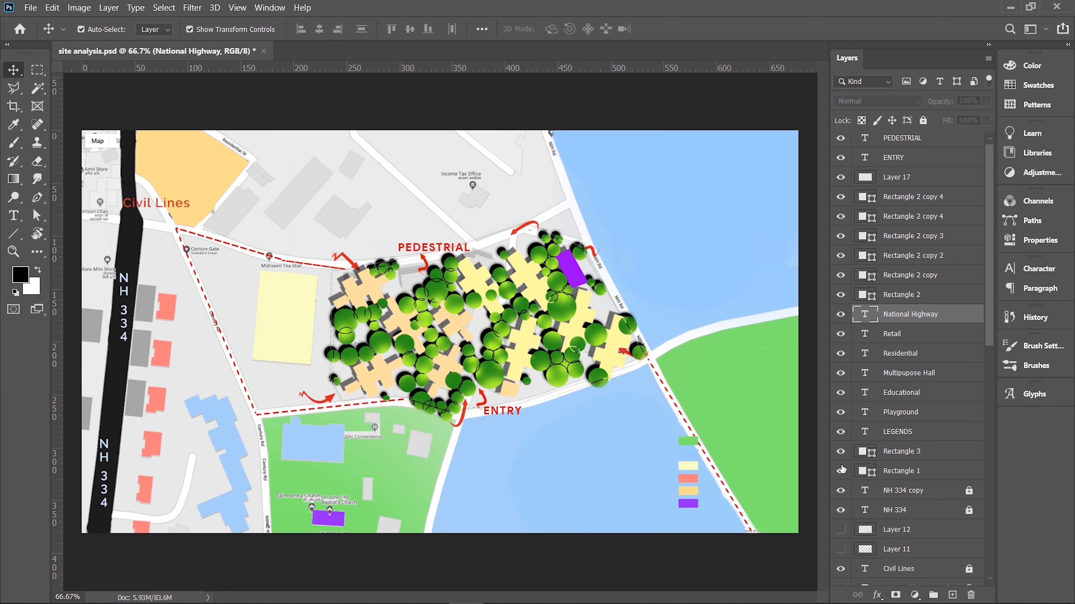
# Group the layers from National Highway through Rectangle 1 and name the group Legends
pyautogui.keyDown('ctrl'); pyautogui.click(876, 318); pyautogui.keyUp('ctrl')
pyautogui.click(875, 317)
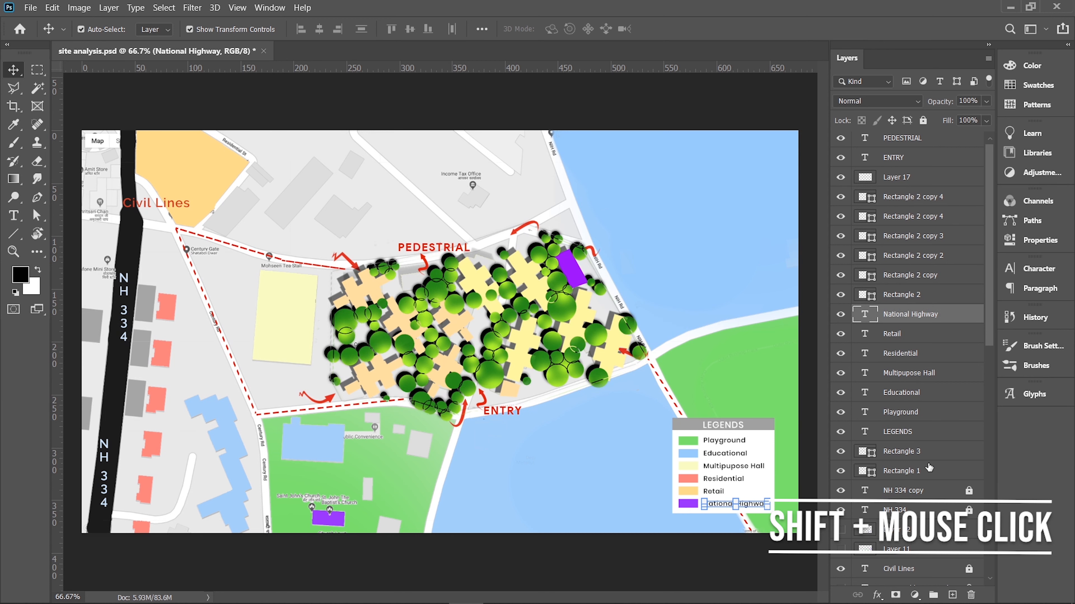
pyautogui.keyDown('shift'); pyautogui.click(925, 471); pyautogui.keyUp('shift')
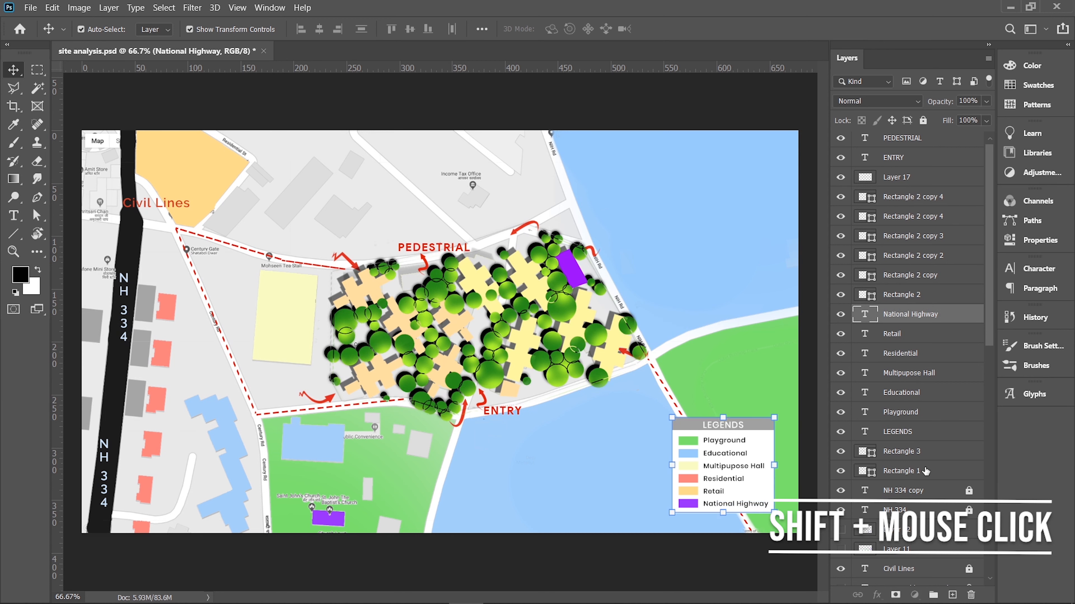
pyautogui.click(933, 596)
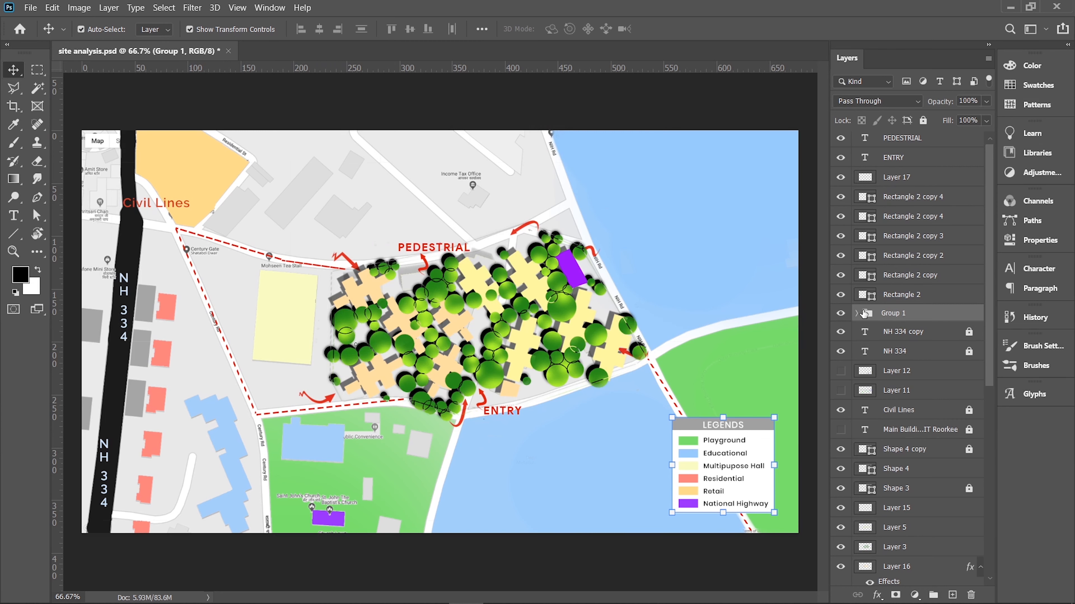
pyautogui.doubleClick(897, 314)
pyautogui.write("Legends'")
pyautogui.press('BackSpace')
pyautogui.press('Return')
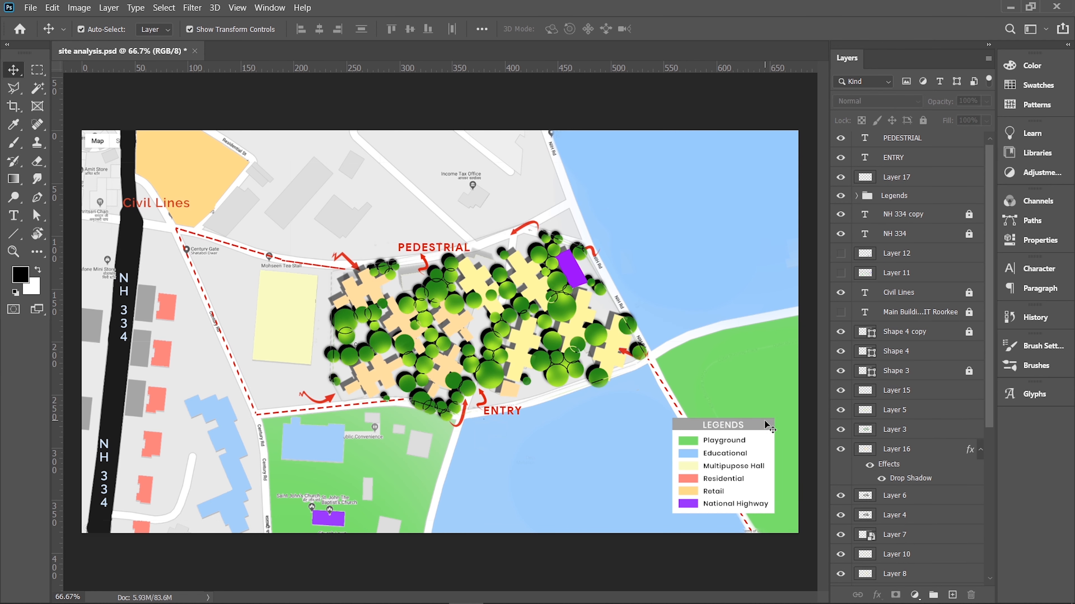
# Try moving the legend's grey header bar and white background separately, undoing each move
pyautogui.moveTo(764, 423); pyautogui.dragTo(745, 339)
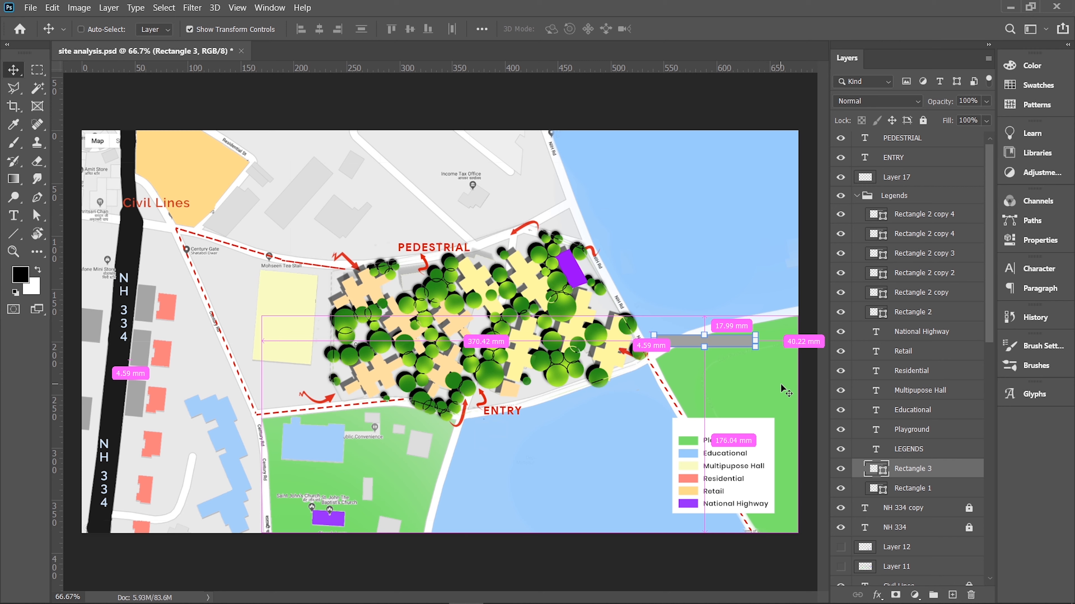
pyautogui.hotkey('ctrl', 'z')
pyautogui.moveTo(724, 441); pyautogui.dragTo(704, 506)
pyautogui.hotkey('ctrl', 'z')
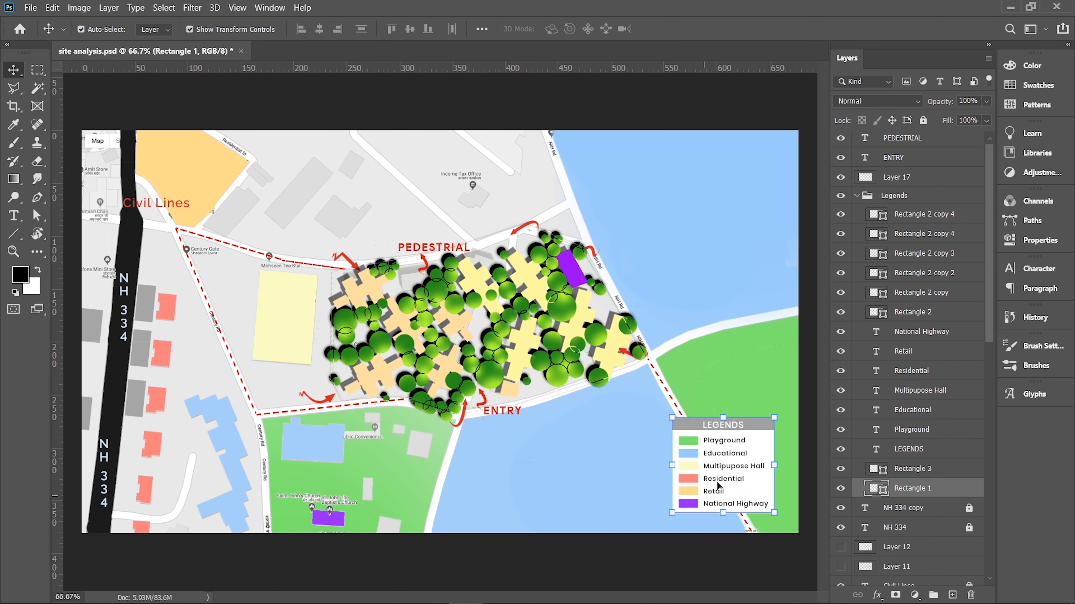
# Collapse the Legends group and switch its visibility off and back on
pyautogui.click(857, 197)
pyautogui.click(841, 196)
pyautogui.click(841, 196)
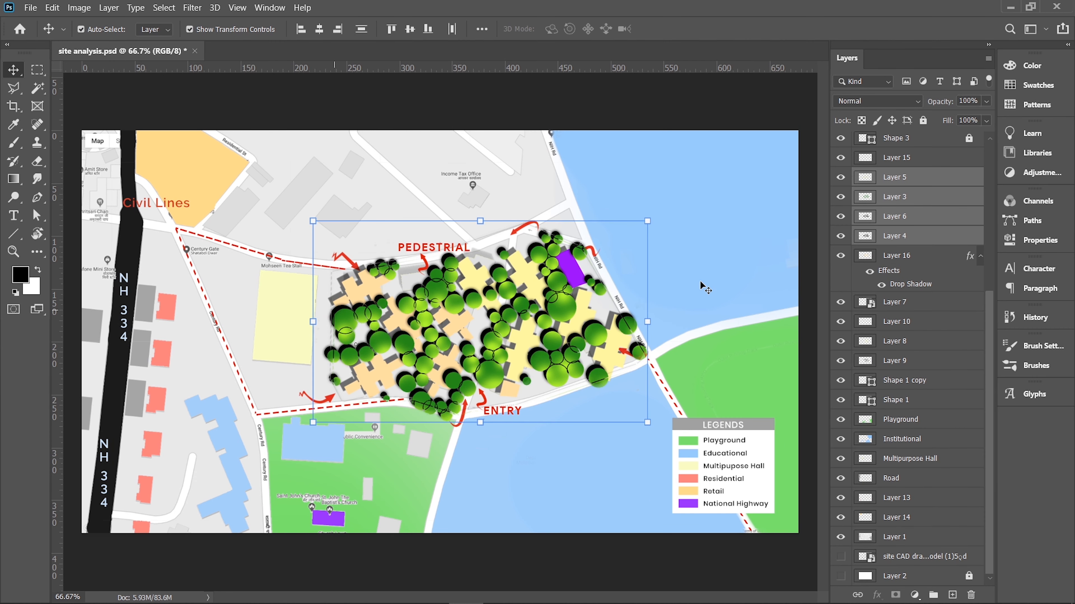
# Try moving Layer 16 alone and the tree layers from Layer 5 to Layer 4 together, undoing each move
pyautogui.moveTo(526, 345); pyautogui.dragTo(587, 450)
pyautogui.hotkey('ctrl', 'z')
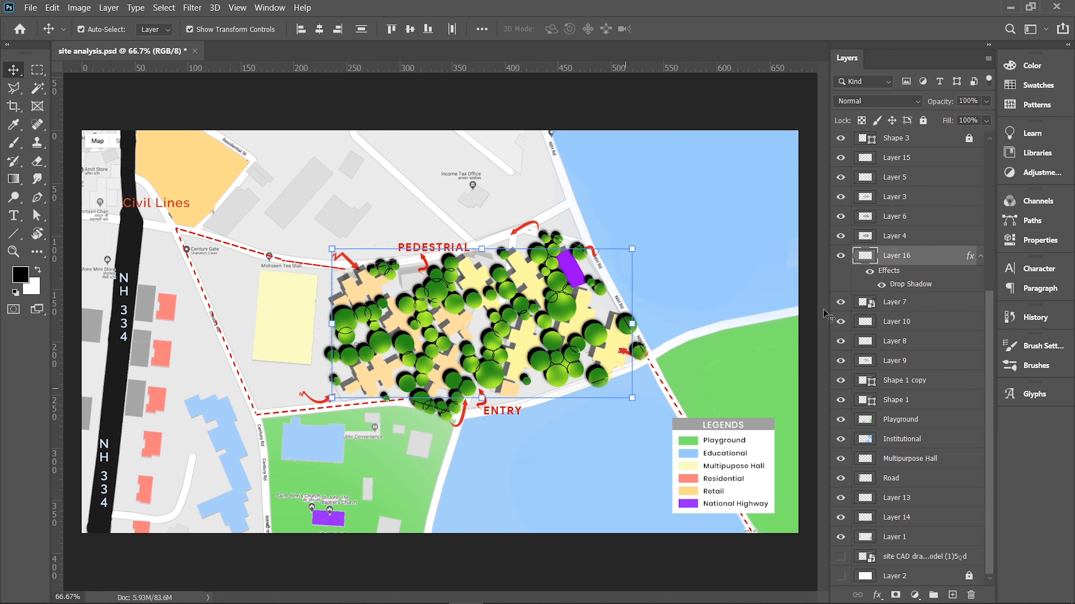
pyautogui.click(904, 235)
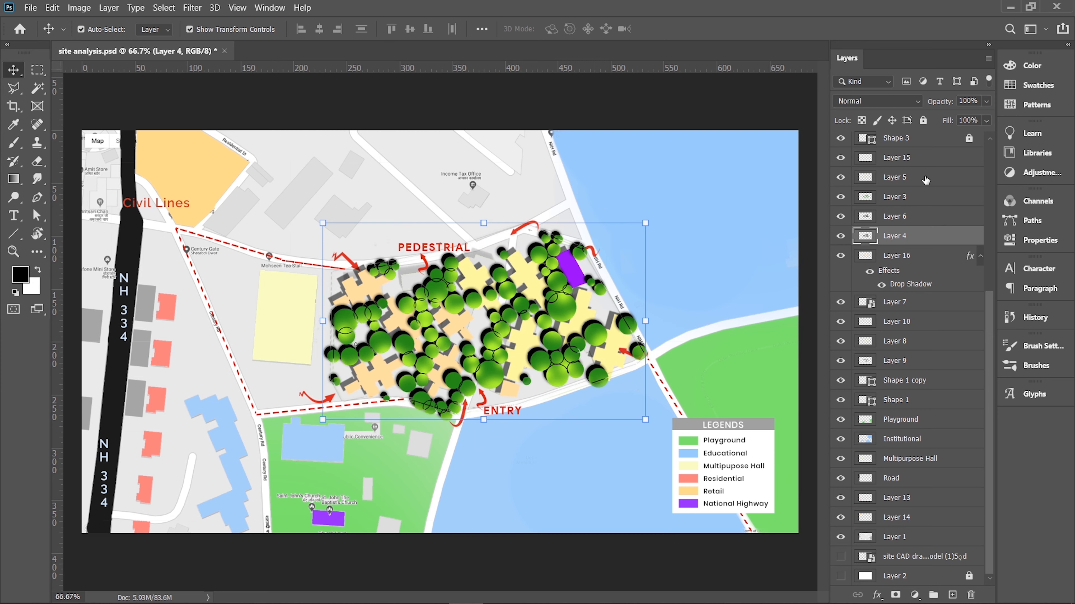
pyautogui.keyDown('shift'); pyautogui.click(925, 180); pyautogui.keyUp('shift')
pyautogui.moveTo(557, 318); pyautogui.dragTo(502, 234)
pyautogui.hotkey('ctrl', 'z')
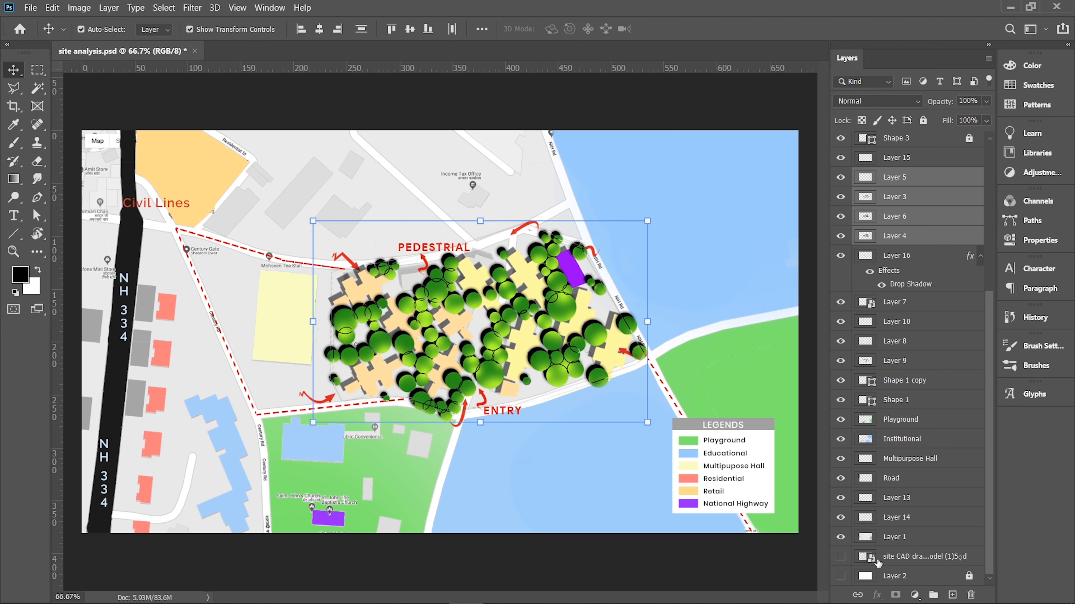
# Link Layers 5, 3, 6 and 4, and test the link by moving the trees away and back
pyautogui.click(859, 595)
pyautogui.click(712, 256)
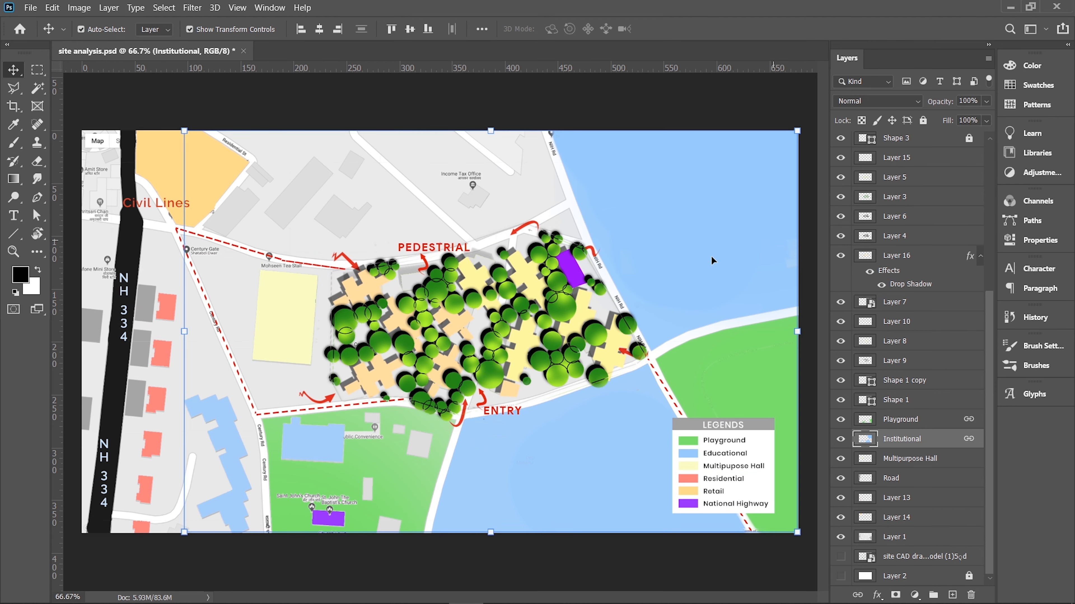
pyautogui.moveTo(576, 310); pyautogui.dragTo(729, 341)
pyautogui.moveTo(535, 359); pyautogui.dragTo(378, 315)
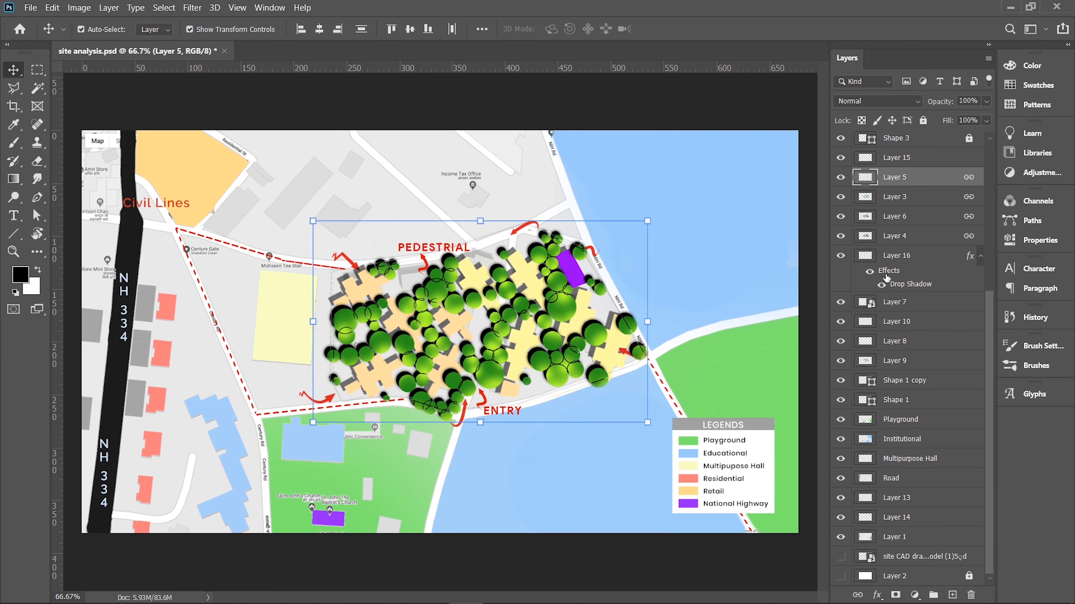
# Group the linked Layers 5, 3, 6 and 4 and name the group Trees
pyautogui.keyDown('shift'); pyautogui.click(935, 241); pyautogui.keyUp('shift')
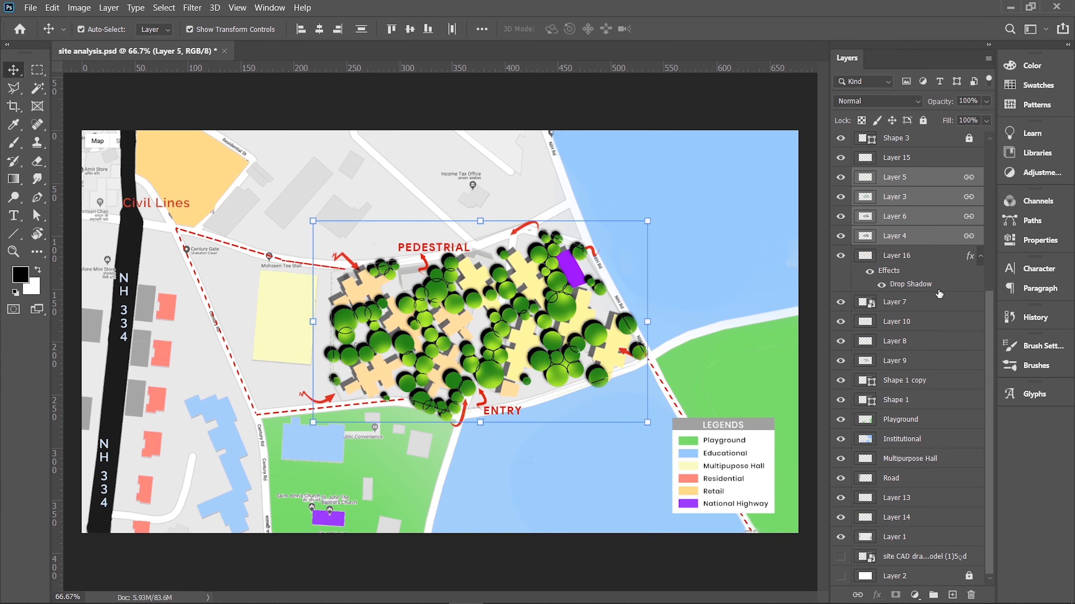
pyautogui.click(932, 594)
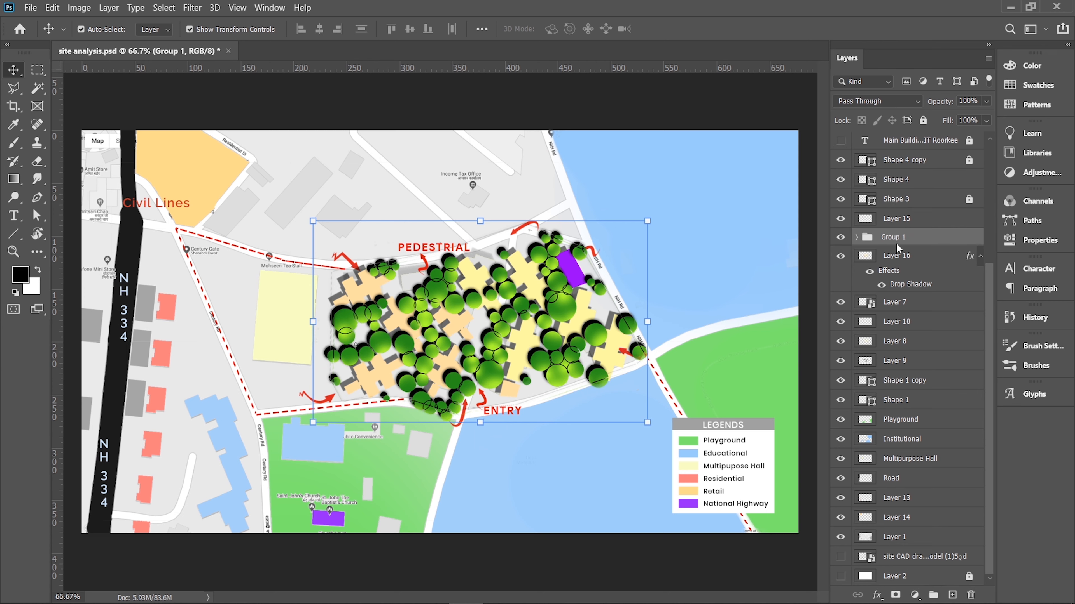
pyautogui.doubleClick(893, 240)
pyautogui.write('Trees')
pyautogui.press('Return')
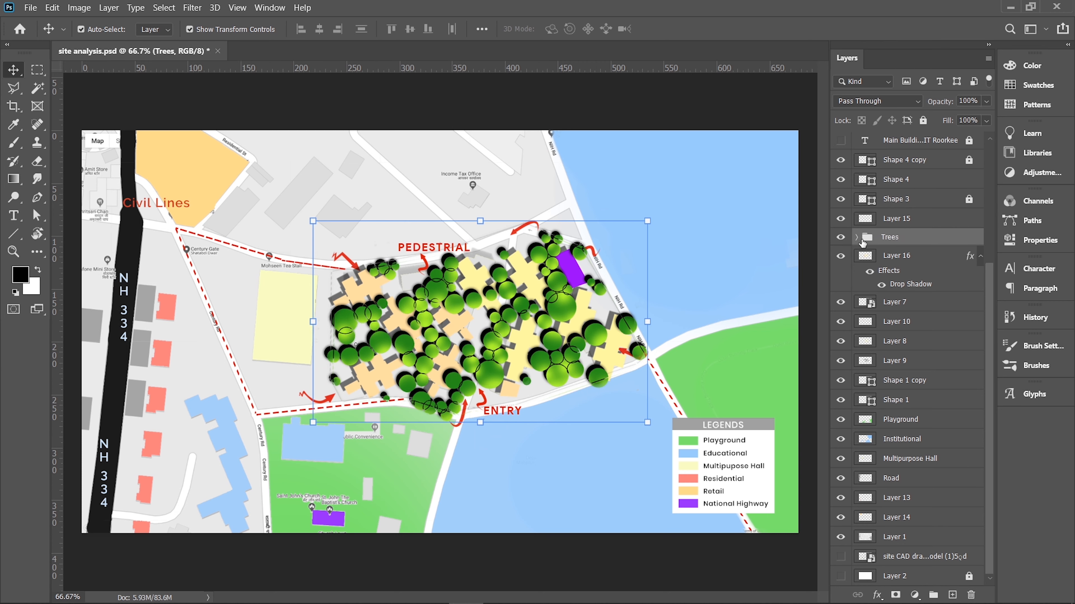
pyautogui.scroll(5, 923, 228)
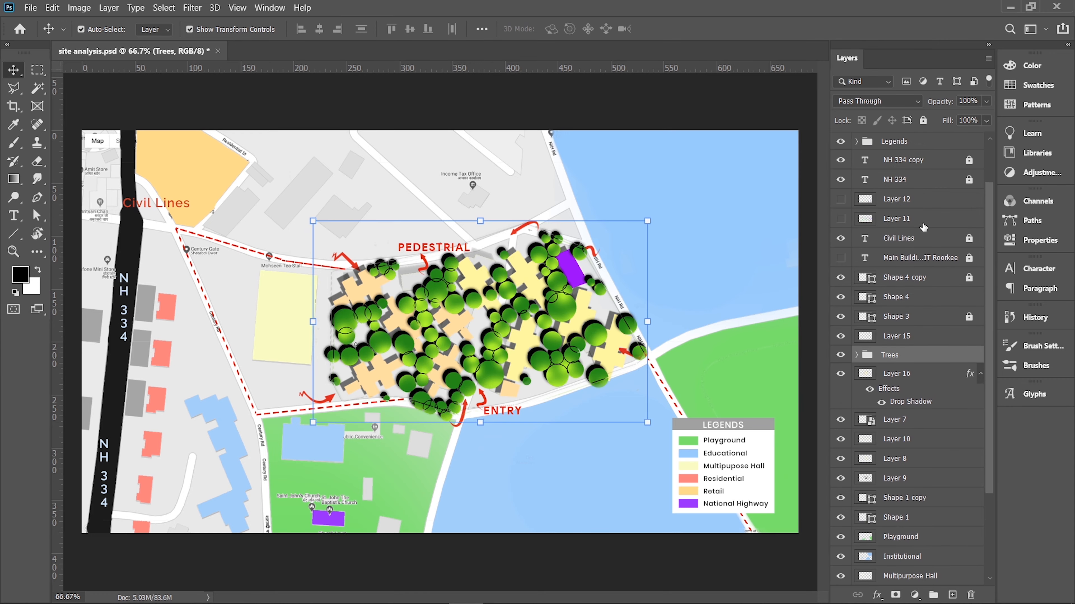